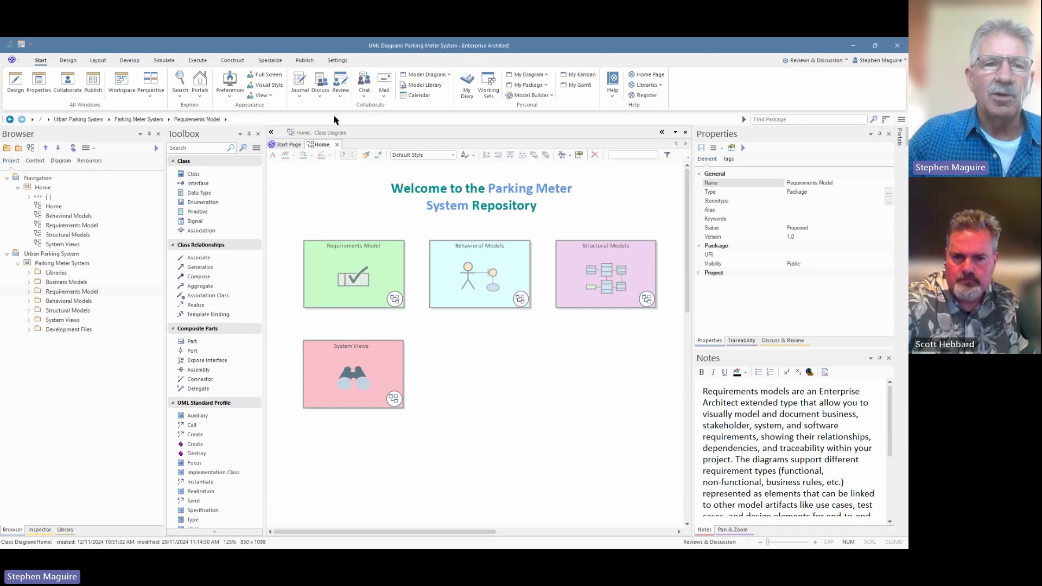
- Switch the modeling perspective to Project Management from the Construction set and return to the Home diagram
click(232, 60)
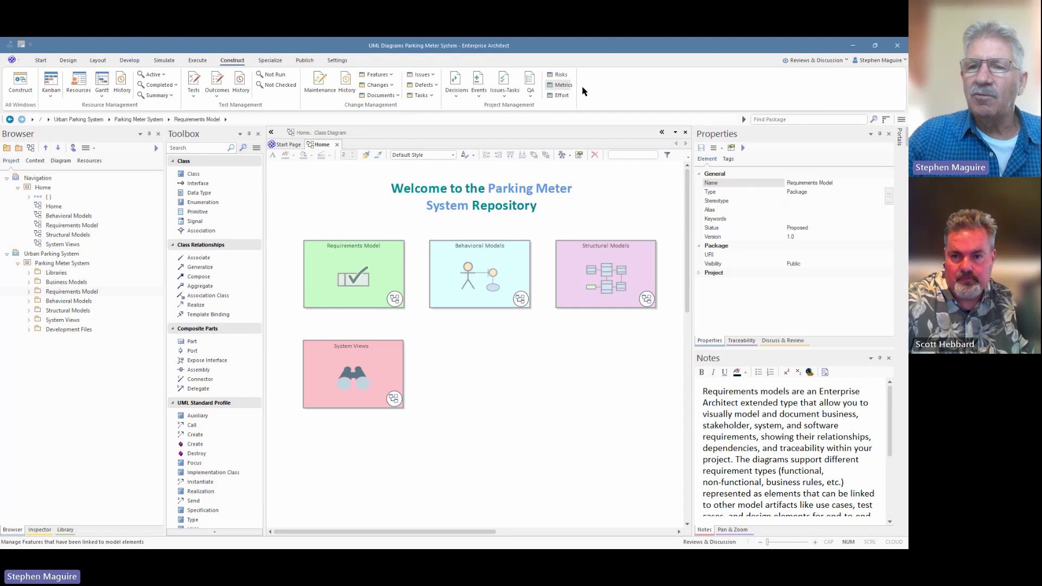
click(846, 61)
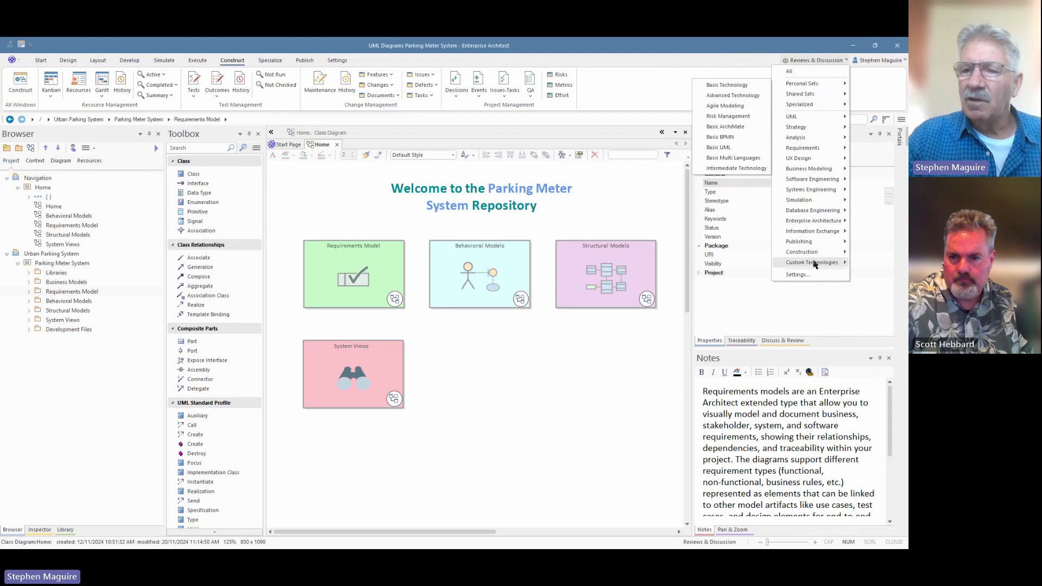
mouse_move(814, 264)
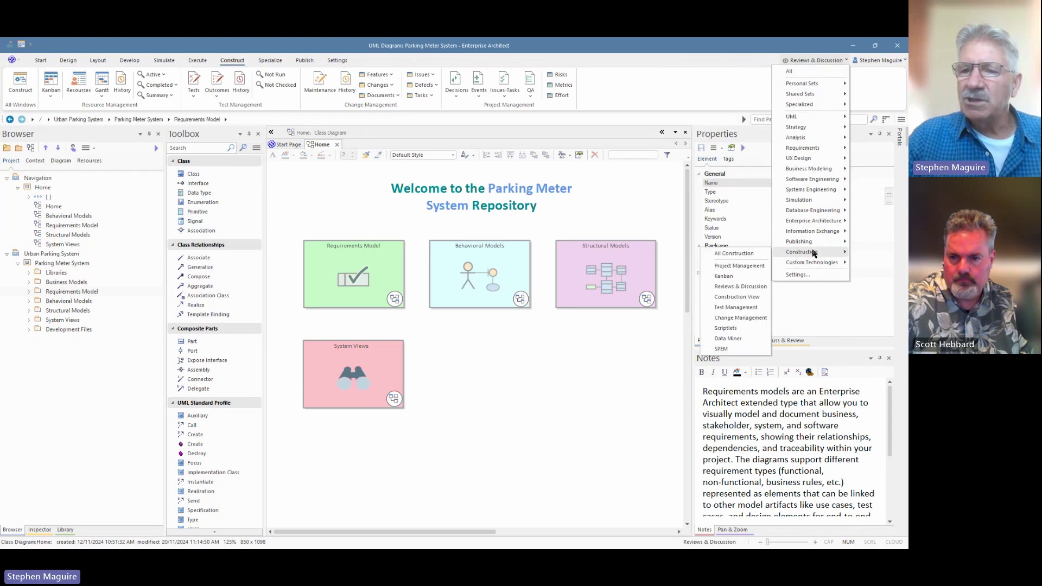
click(741, 267)
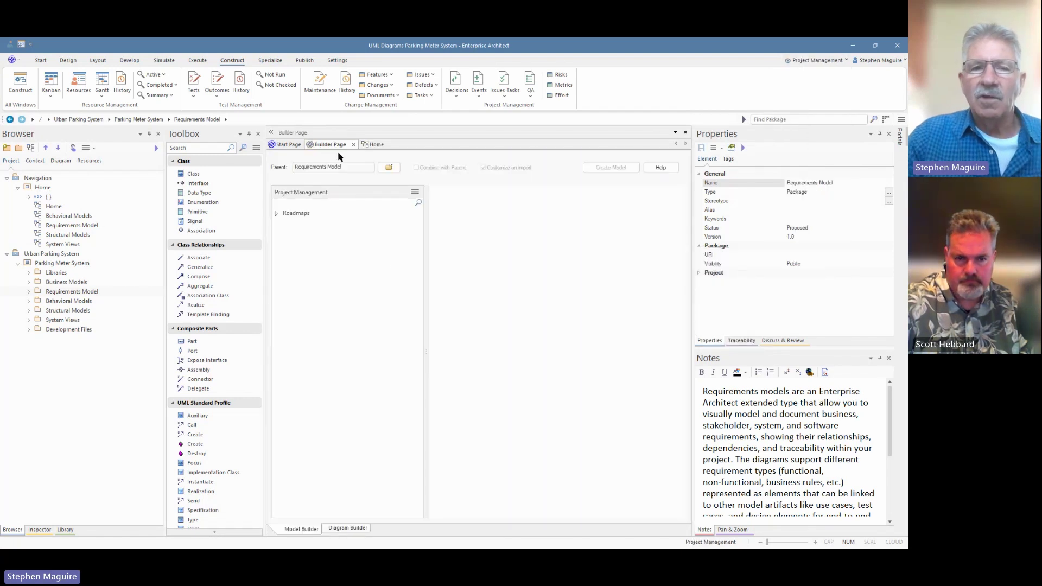
click(374, 146)
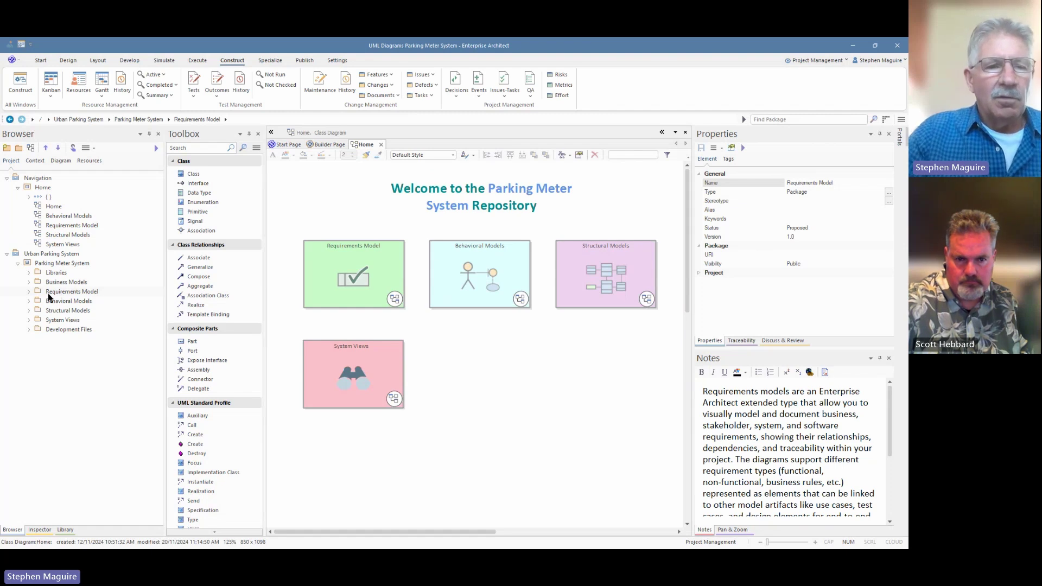
- Create a package named Product Management under the Parking Meter System package, with Create Diagram as its initial content
click(63, 265)
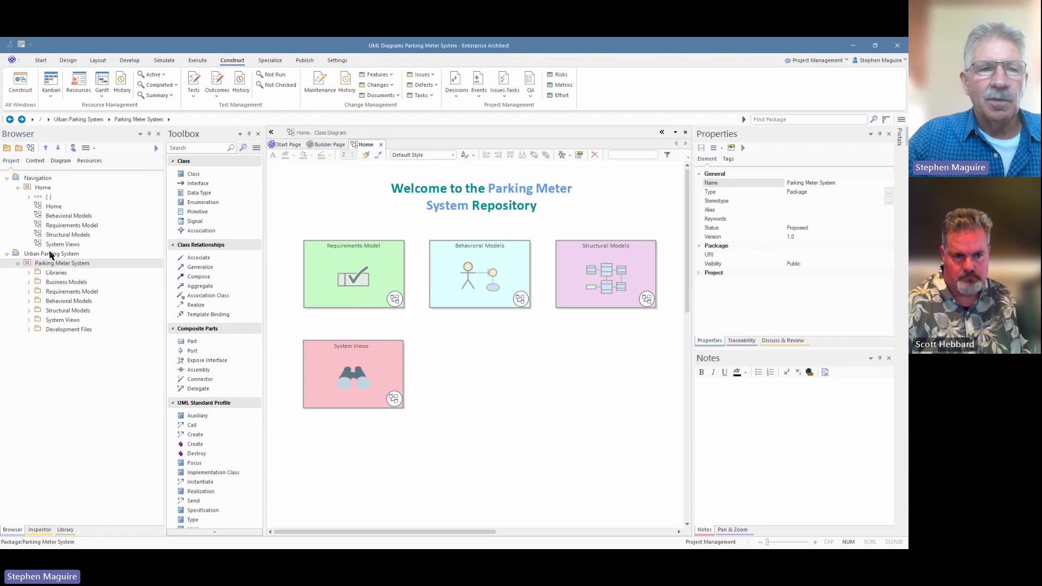
click(19, 149)
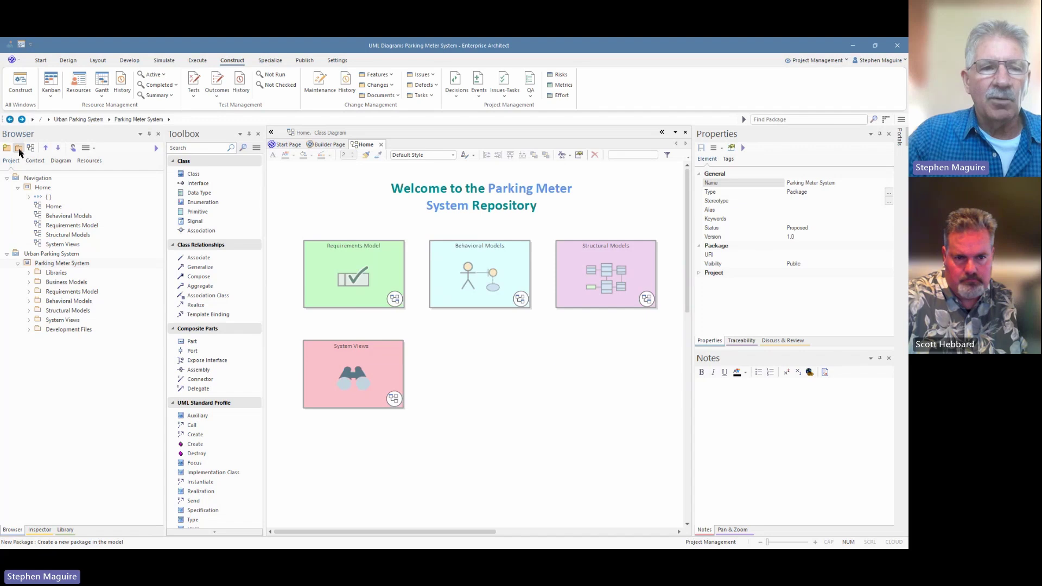
text(P)
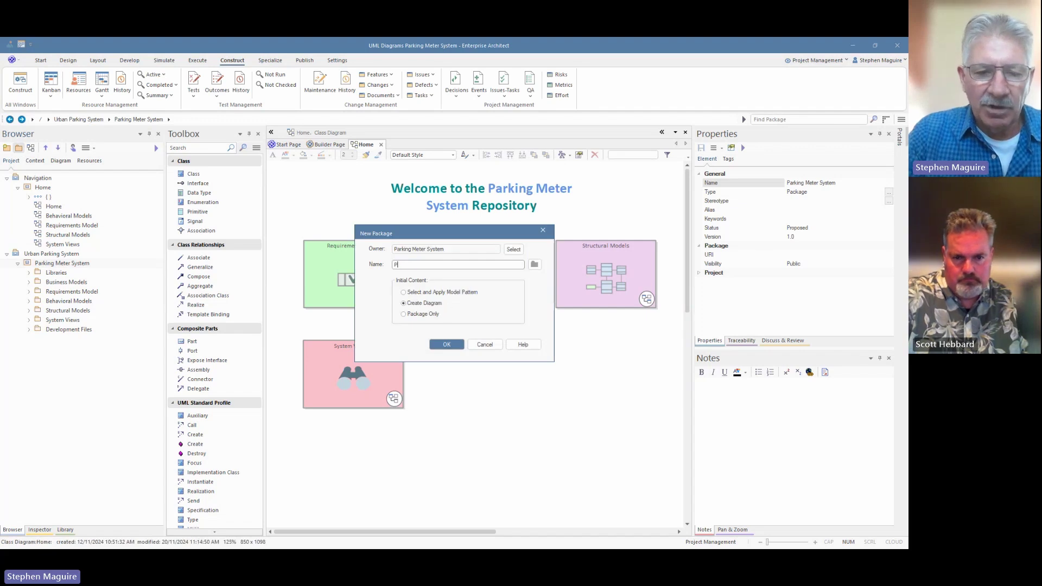
text(roduct M)
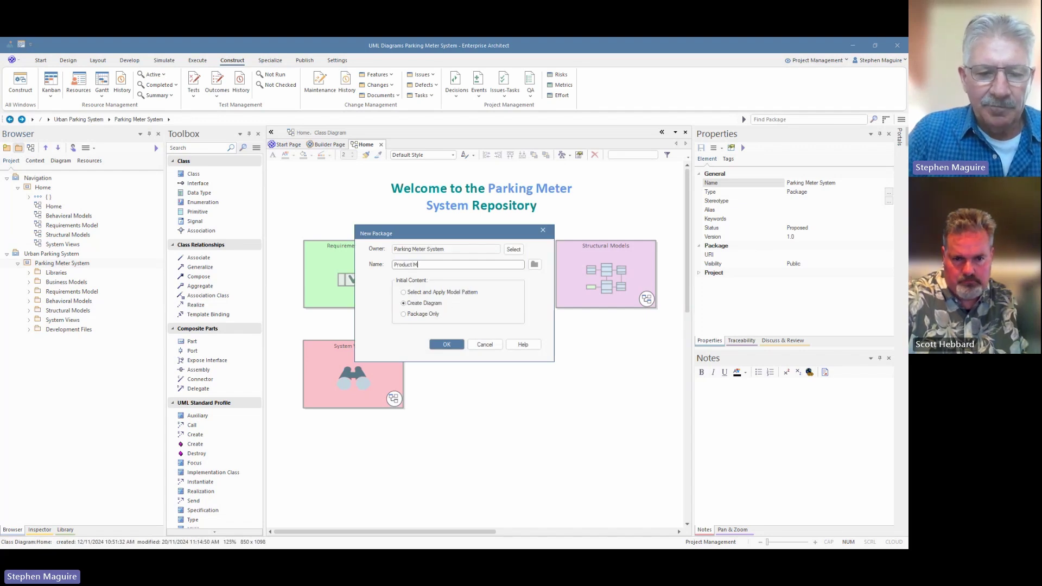
text(anagement)
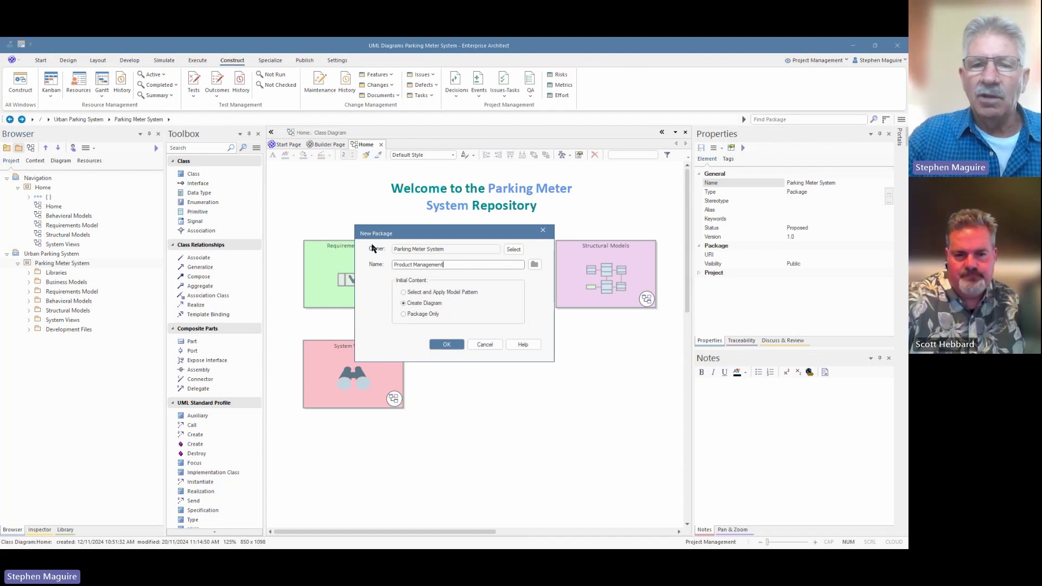
click(447, 345)
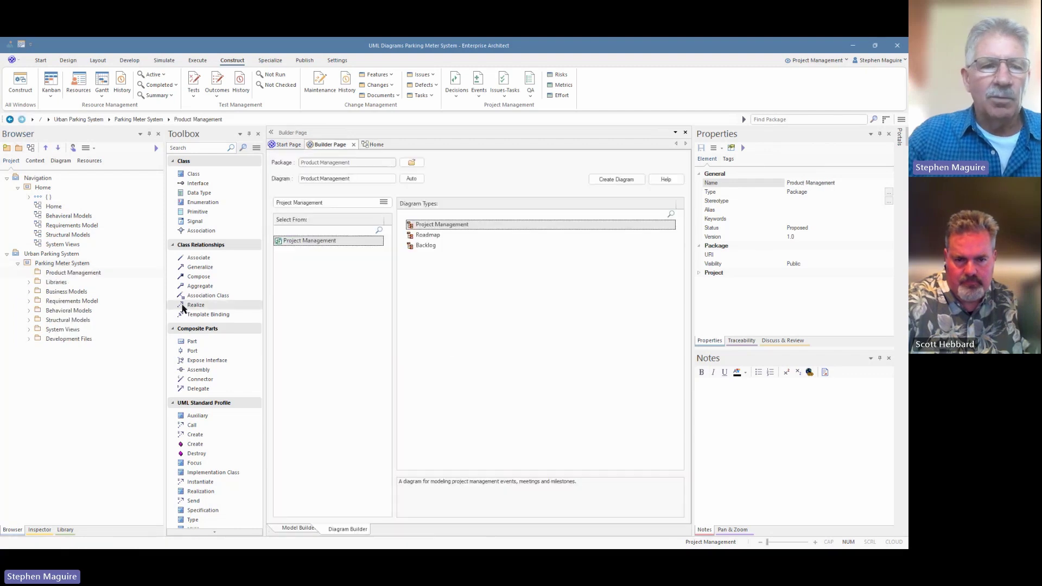
- Add an Issues package inside Product Management, with Package Only as its initial content
click(20, 148)
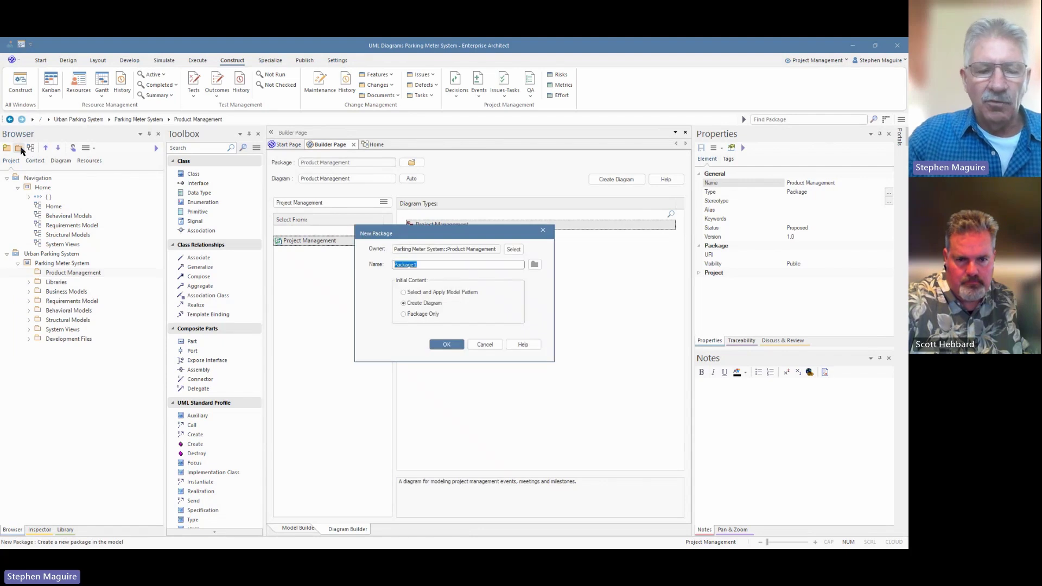
text(Issues)
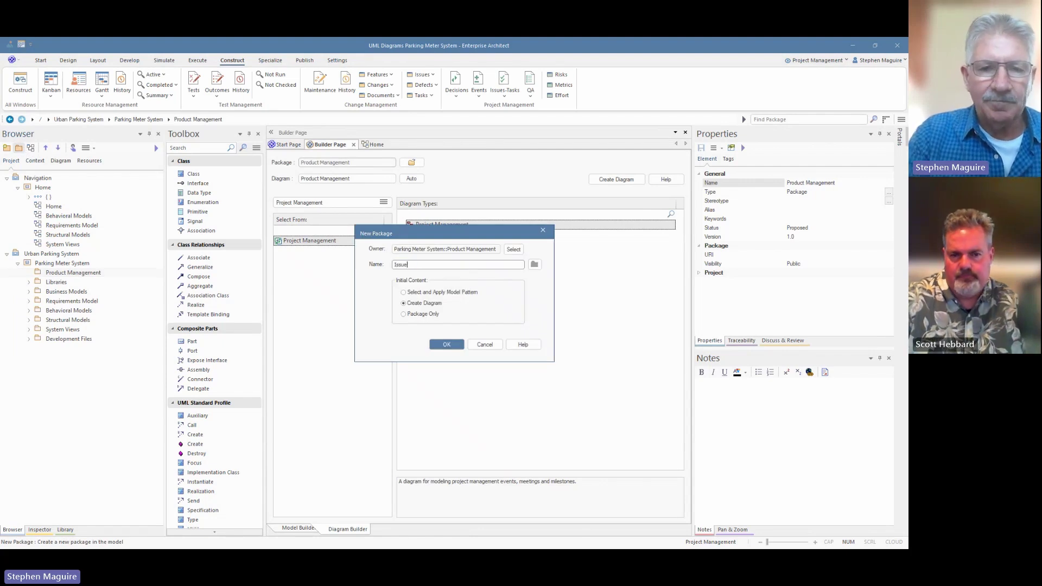
click(403, 315)
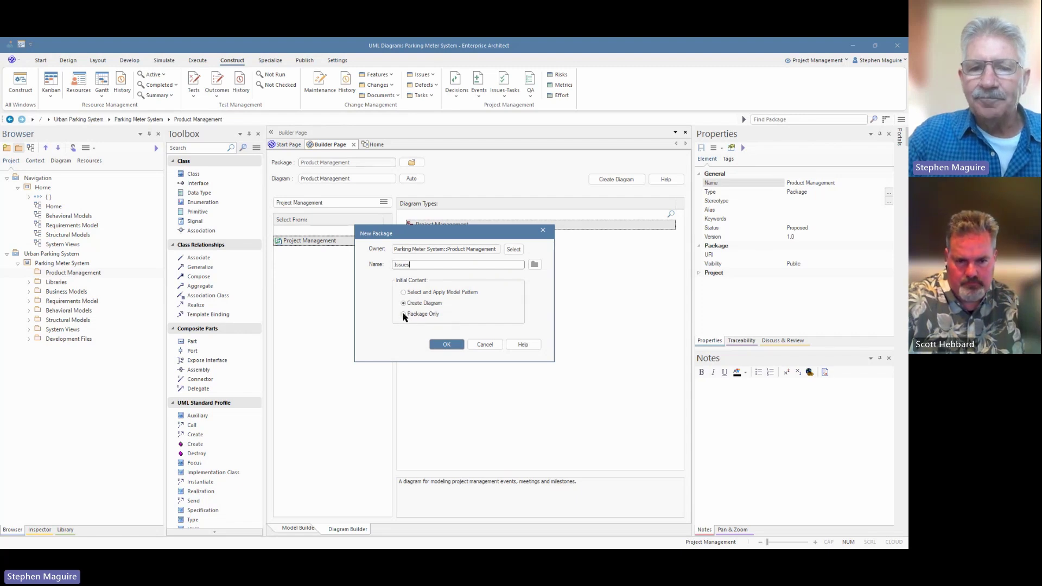
click(447, 344)
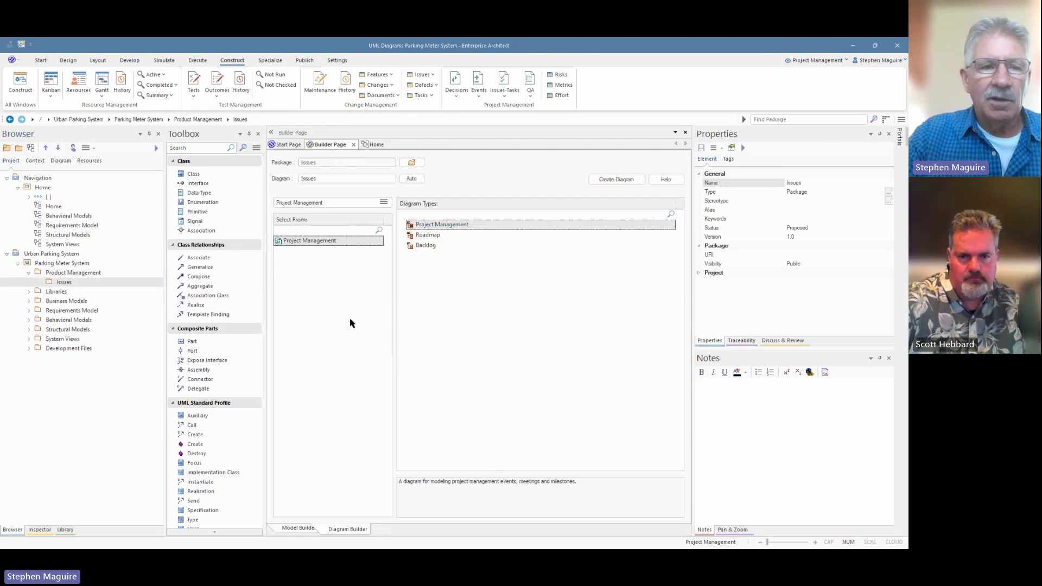
- Add two more package-only packages named Changes and Defects inside the Product Management package
click(74, 273)
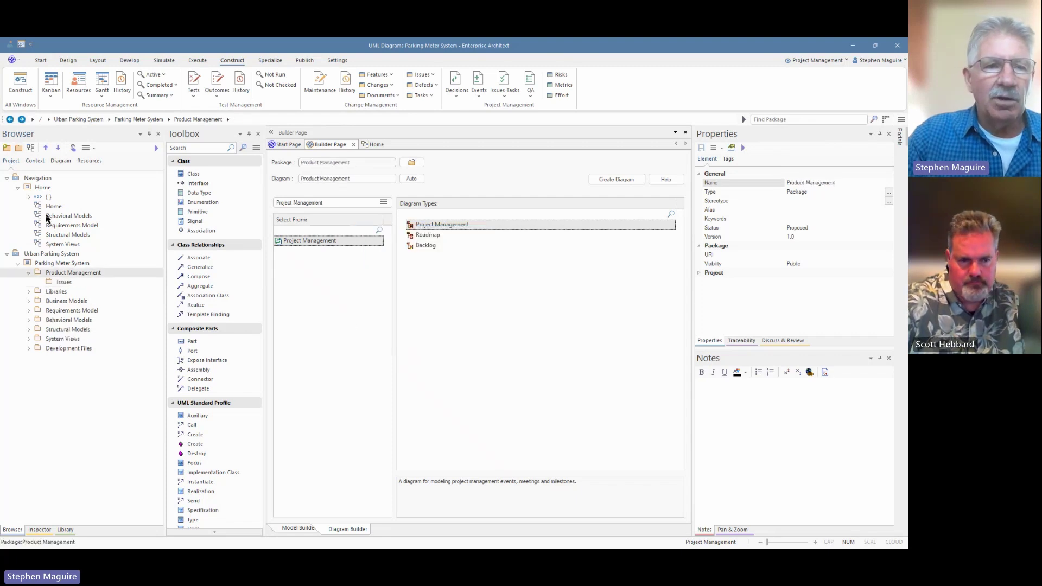
click(18, 147)
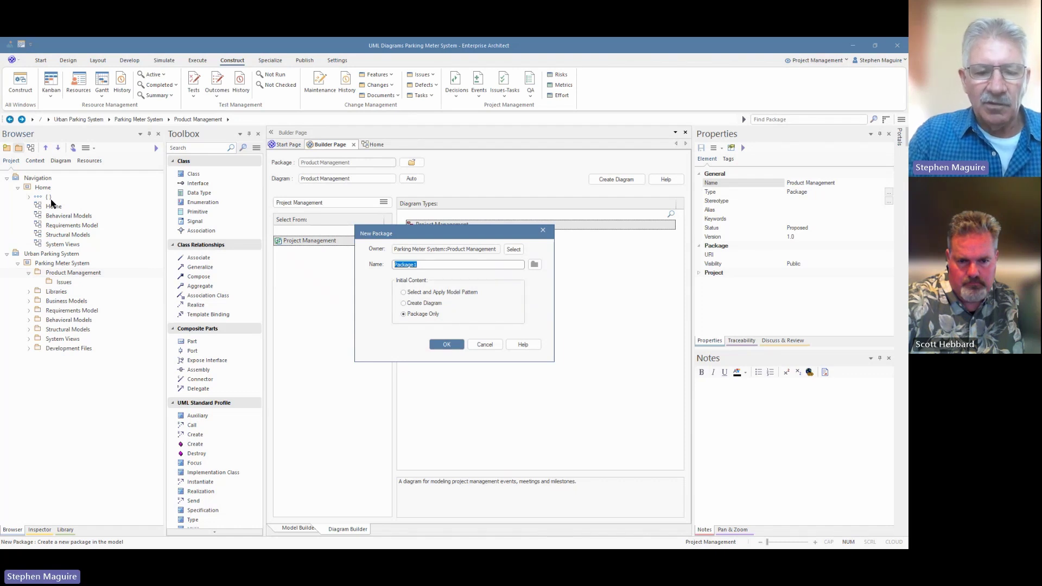
text(Changes)
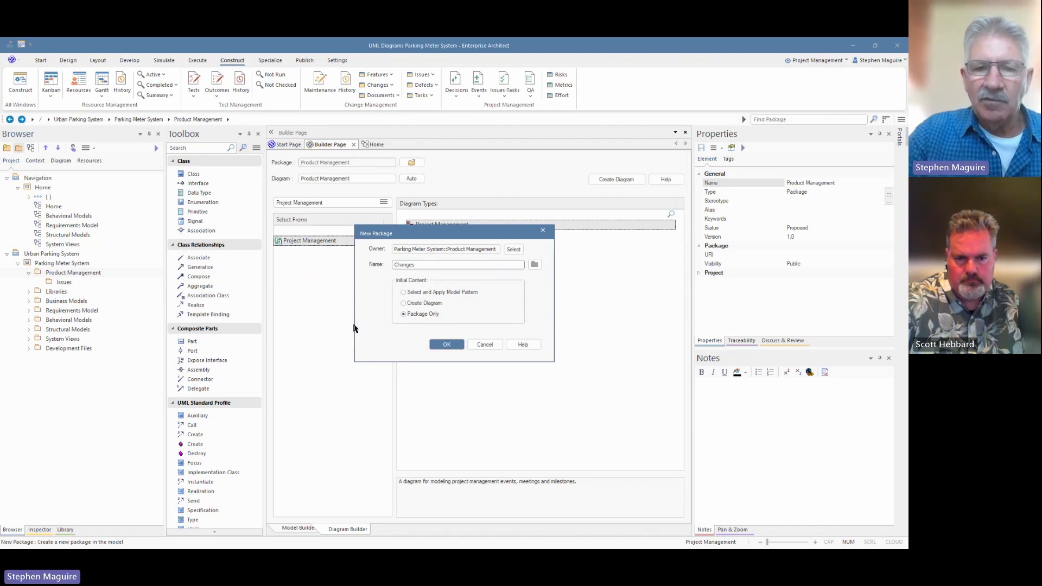
click(96, 273)
click(18, 148)
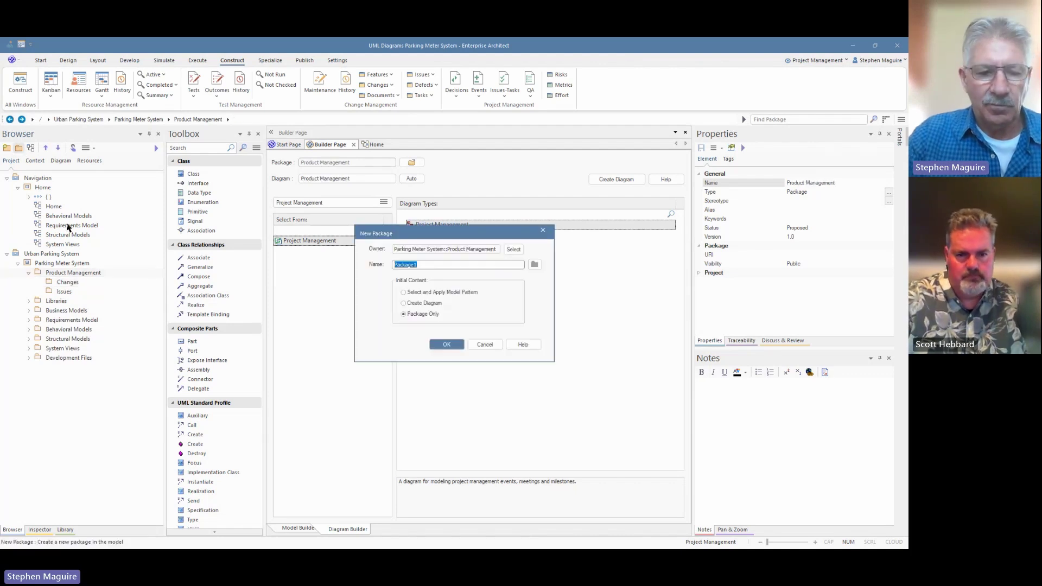
text(Defects)
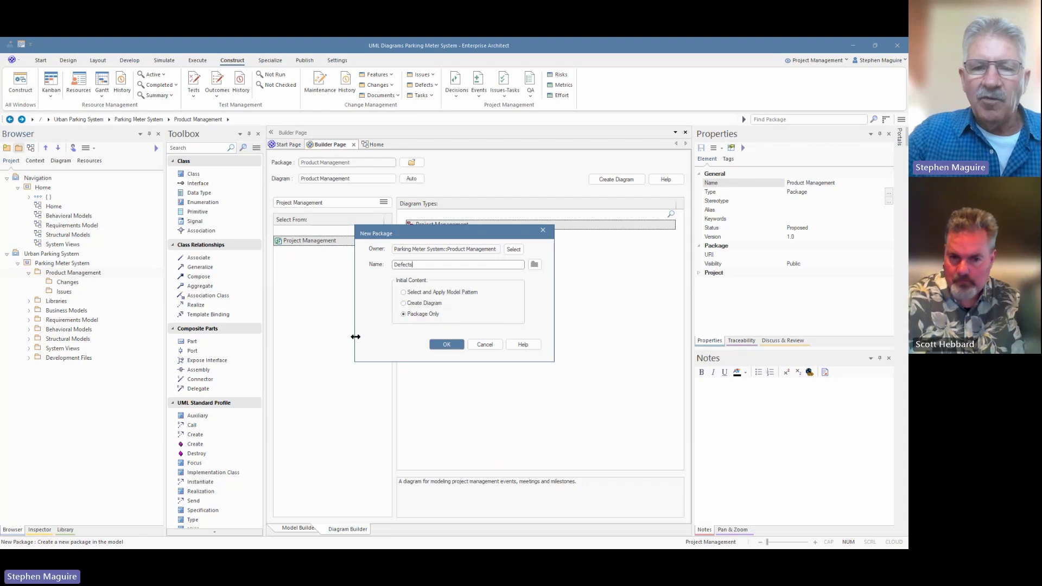
click(446, 345)
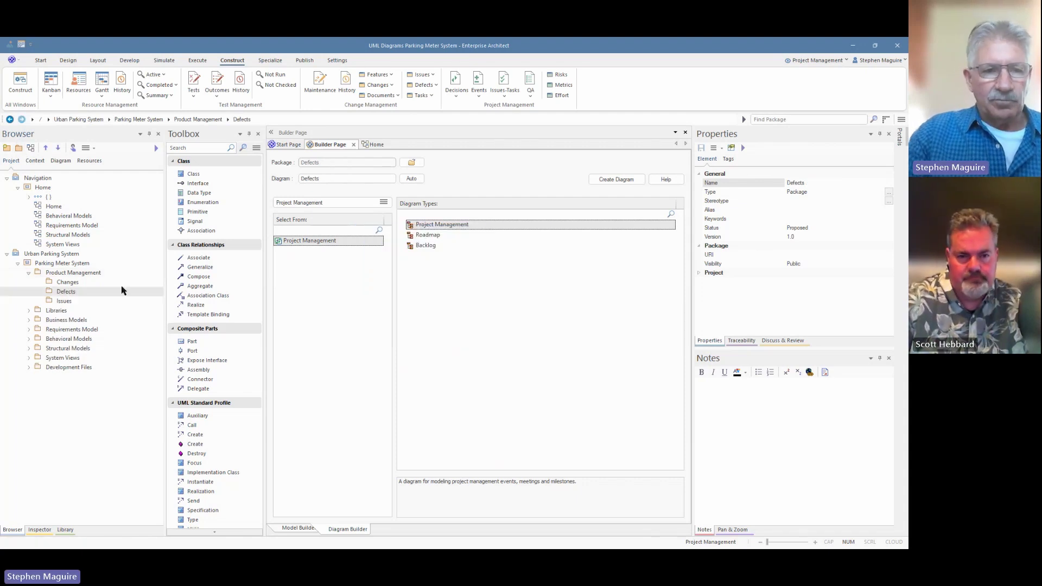
- Create a Project Management diagram named "Issues Changes and Defects" in the Product Management package
click(66, 274)
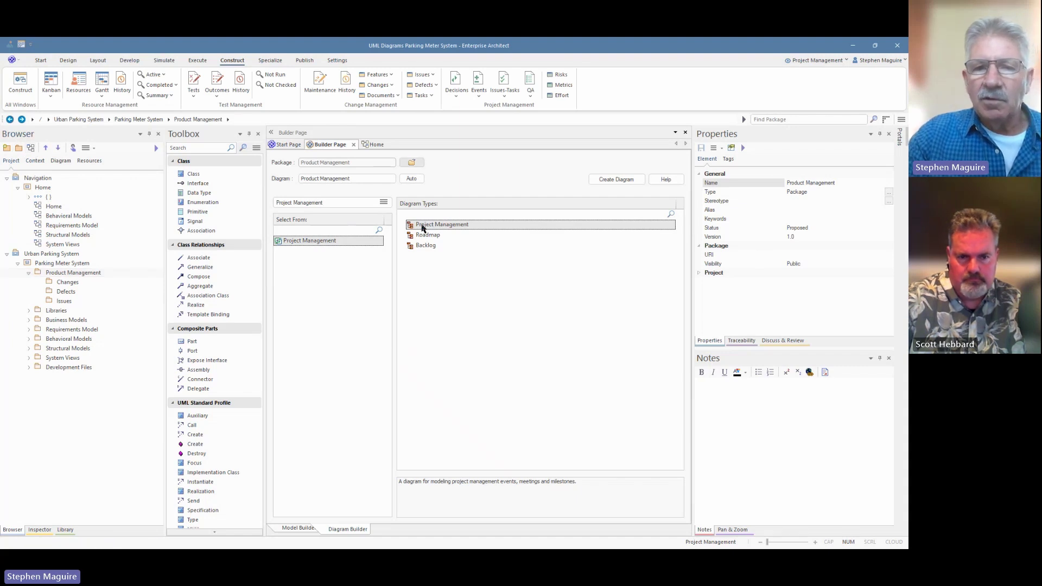
click(355, 178)
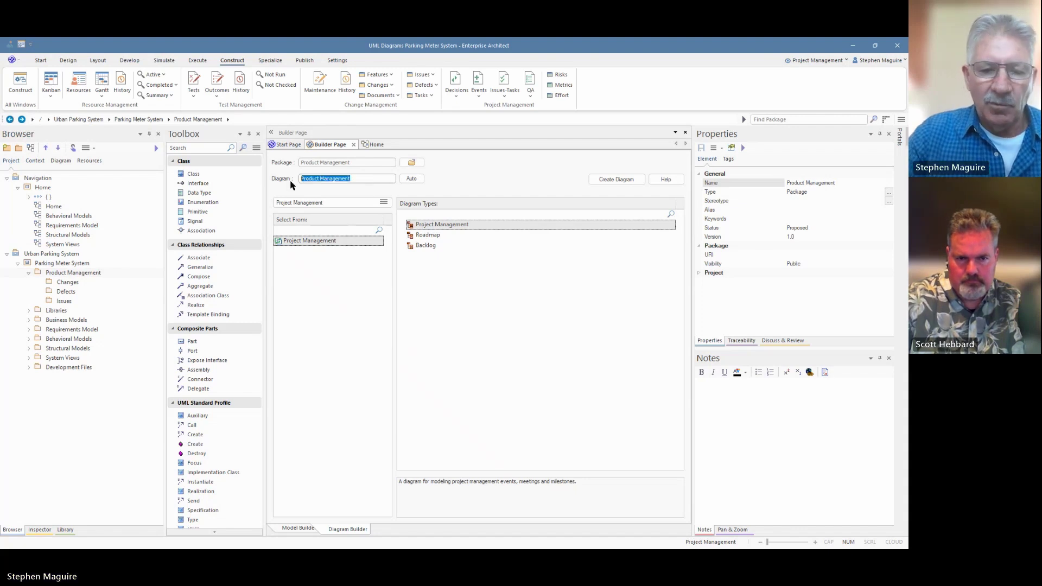
key(BackSpace)
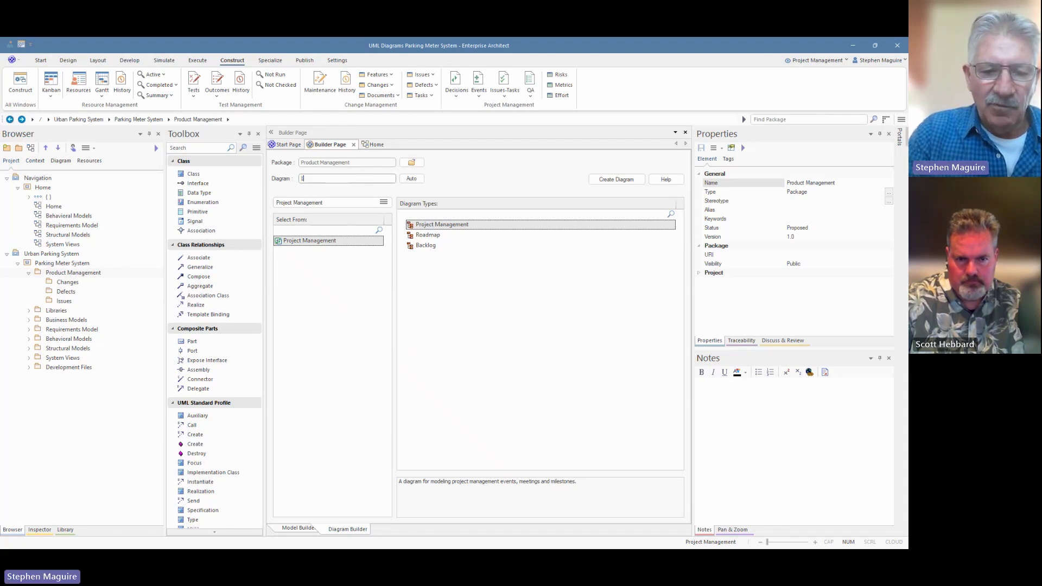
text(Issues Changes and D)
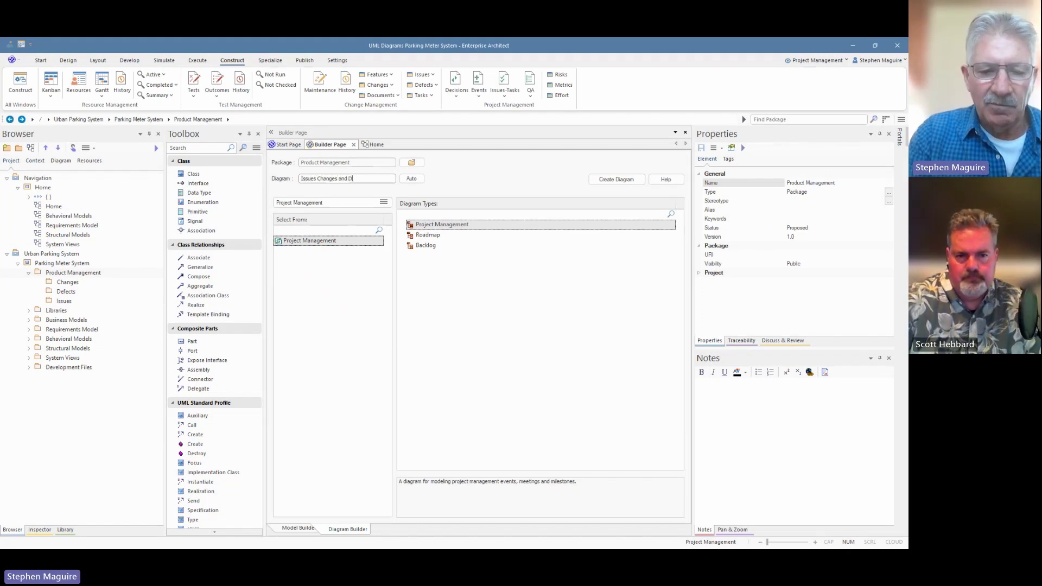
text(efects)
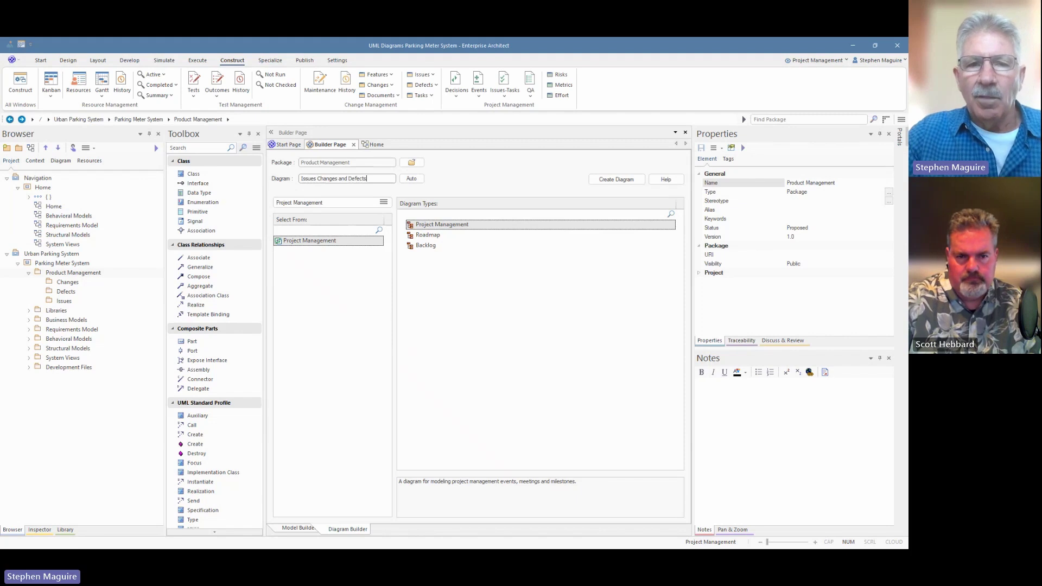
click(608, 185)
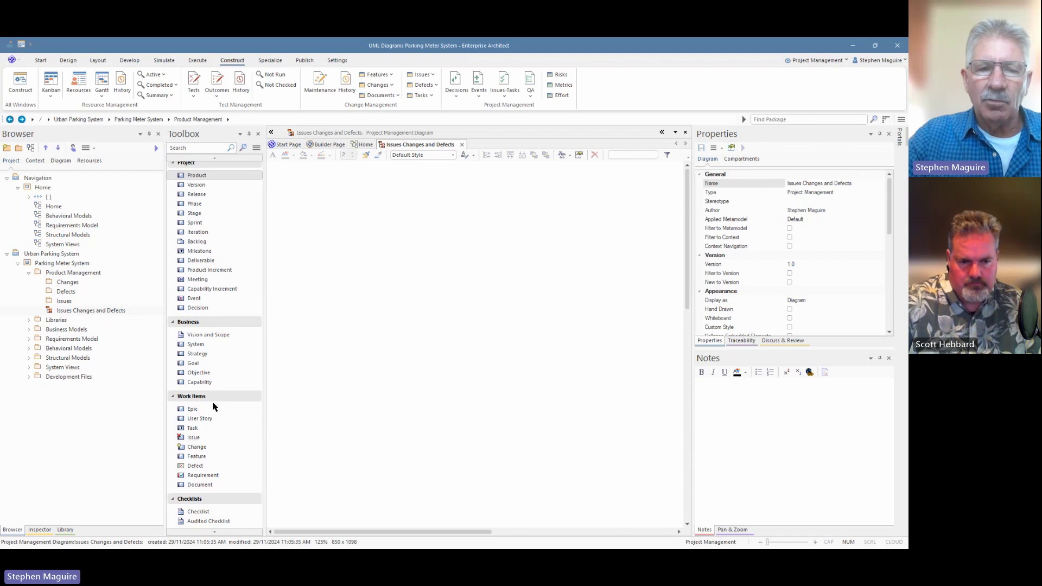
- Place an Issue element on the diagram named "Inconsistent network connectivity in urban canyon areas" and resize it to about 151 by 52
click(200, 438)
click(320, 256)
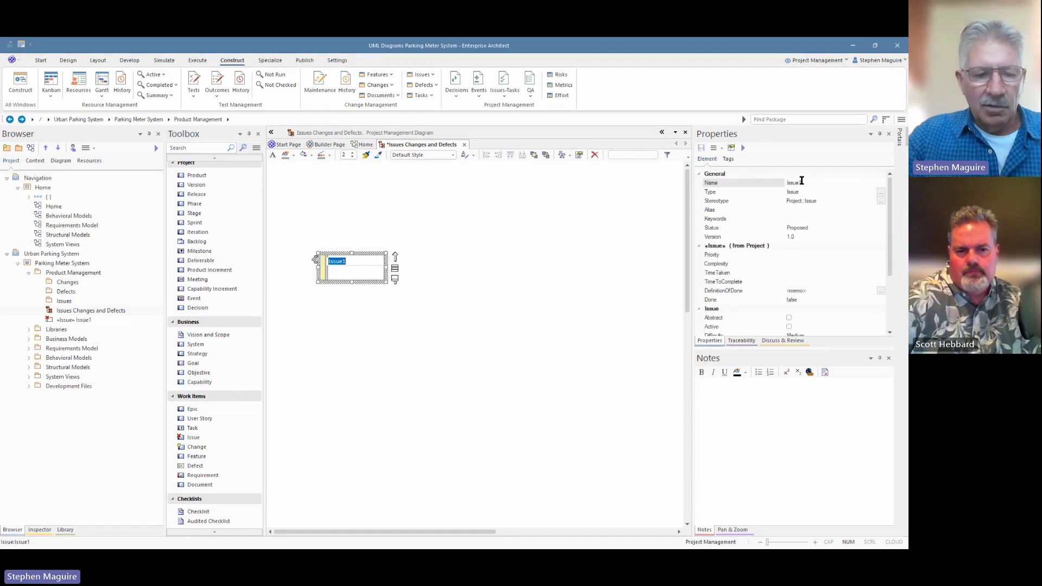
text(Inconsistent network connectivity in urban canyon areas)
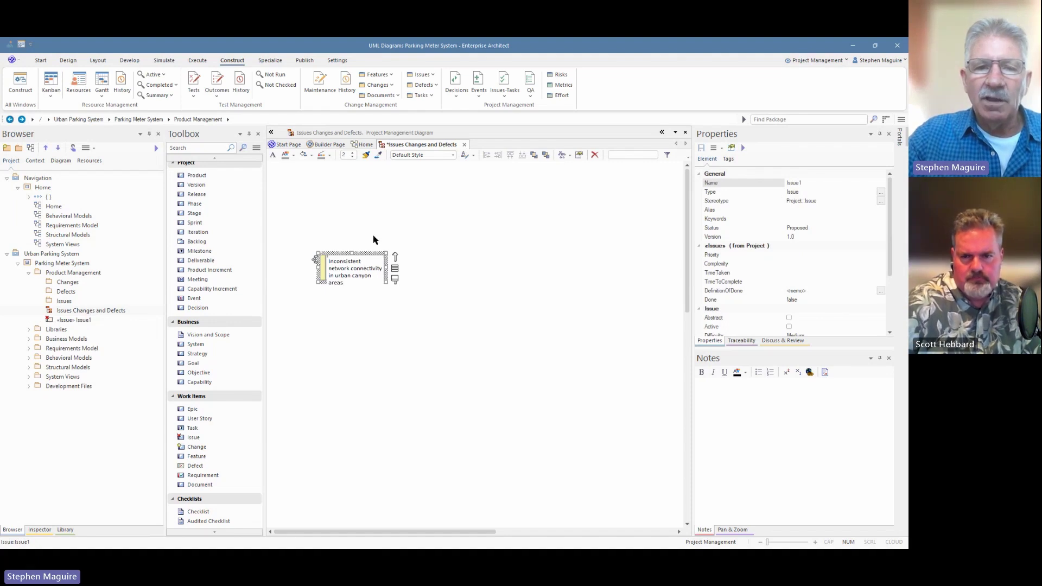
click(364, 247)
click(355, 287)
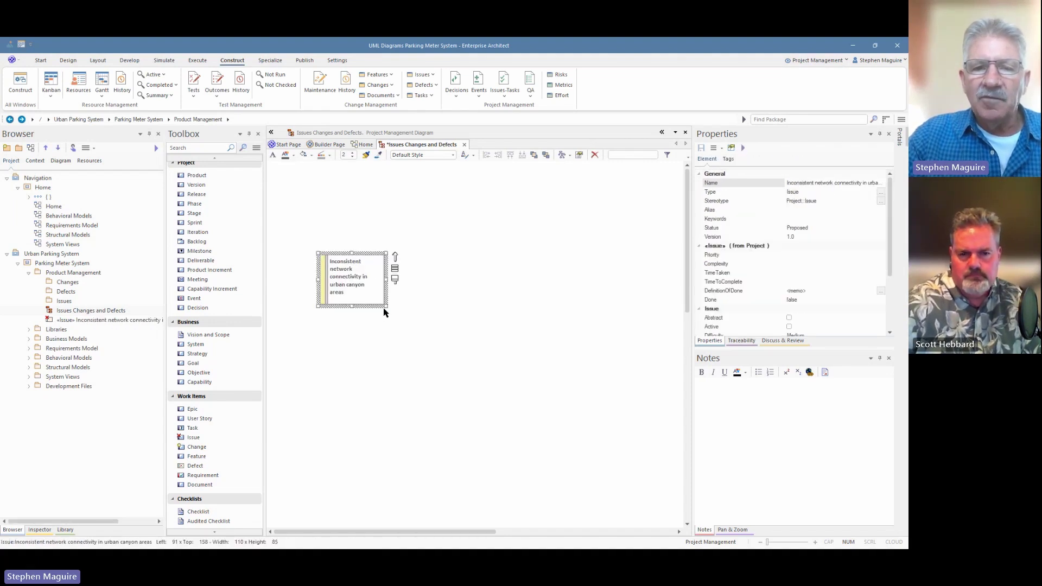
drag(386, 307, 367, 275)
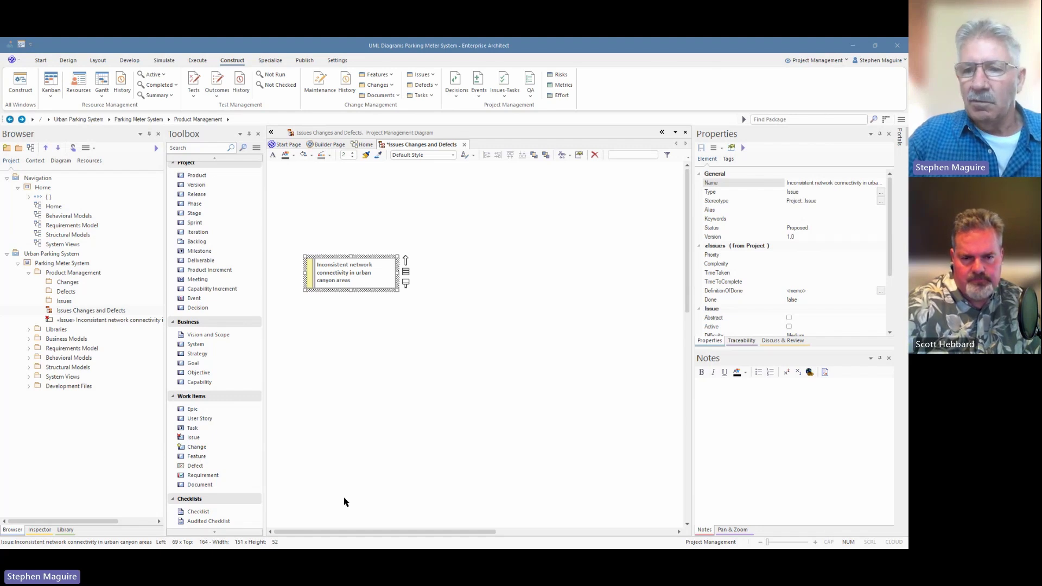
- Add two bulleted notes to the issue: "GPS and cellular communication interrupted by tall buildings" and "Leads to potential payment and enforcement tracking disruptions"
click(728, 395)
text(GPS and cellular communication interrupted by tall buildings Leads to potential payment and enforcement tracking disruptions)
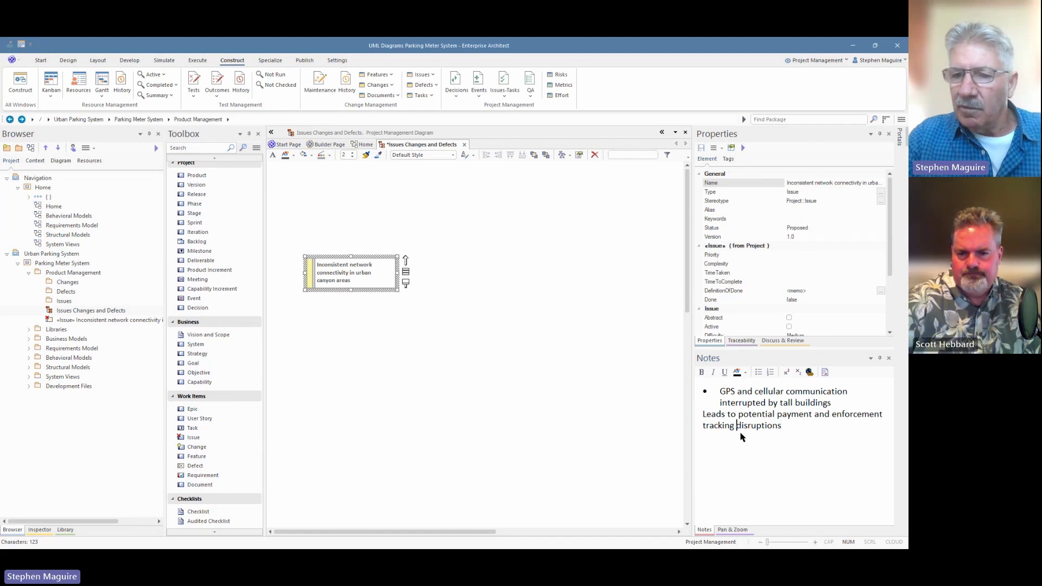
drag(792, 426, 710, 392)
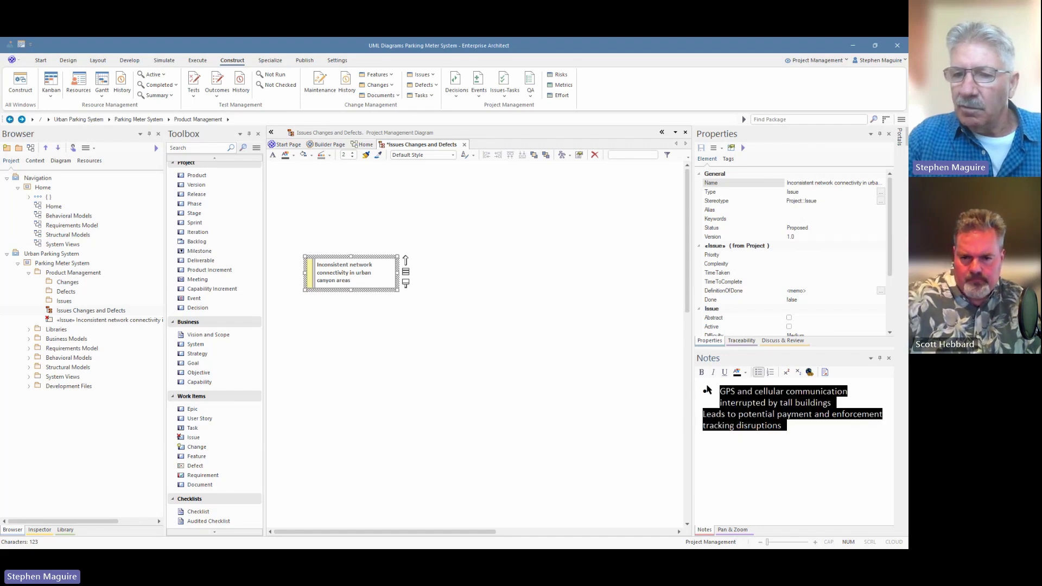
click(758, 372)
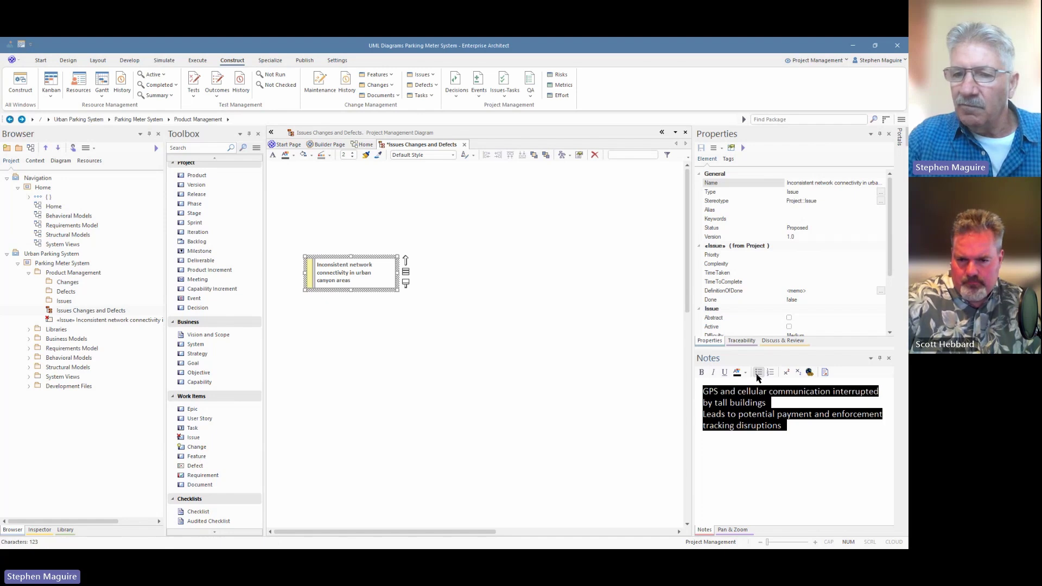
click(758, 373)
click(745, 454)
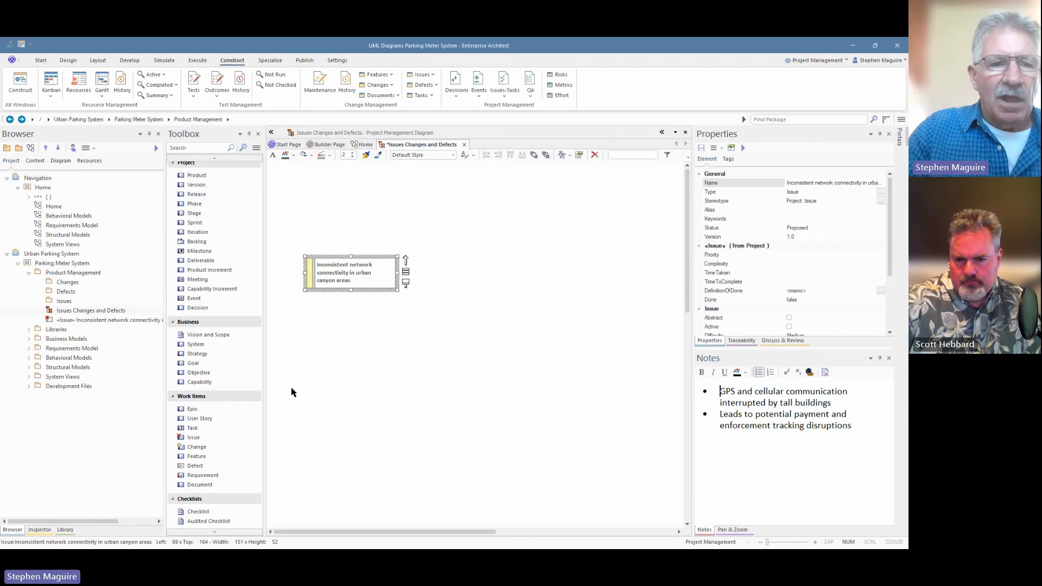
- Move the network connectivity issue into the Issues package and reorder that package above Changes and Defects
click(84, 323)
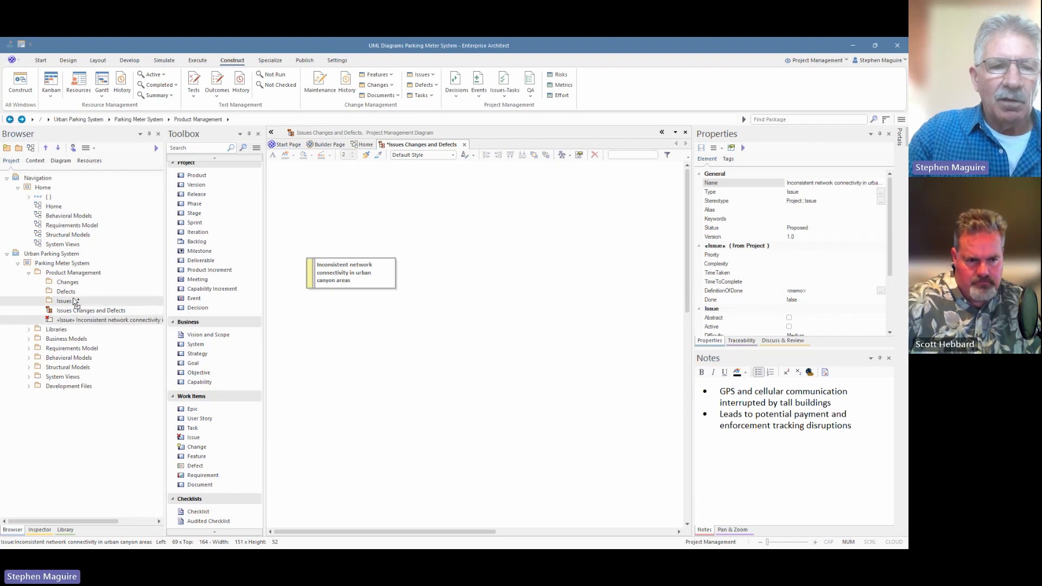
drag(75, 303, 76, 302)
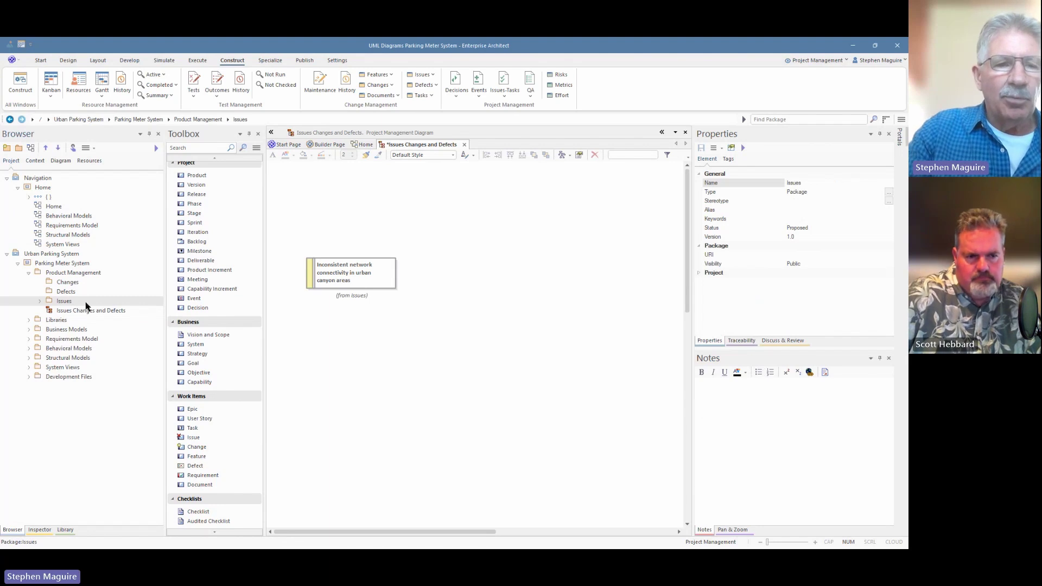
click(47, 150)
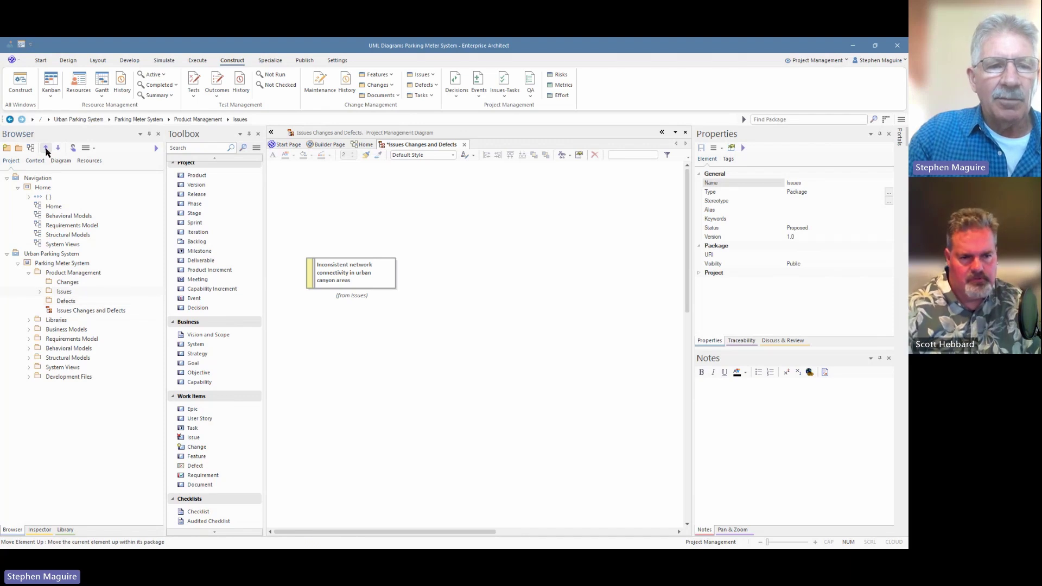
click(40, 292)
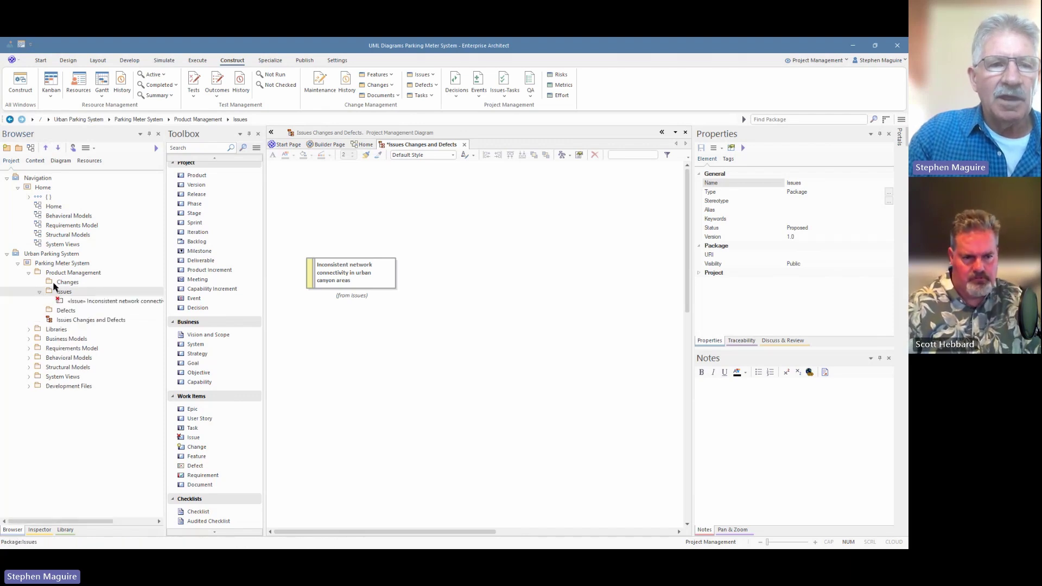
click(45, 151)
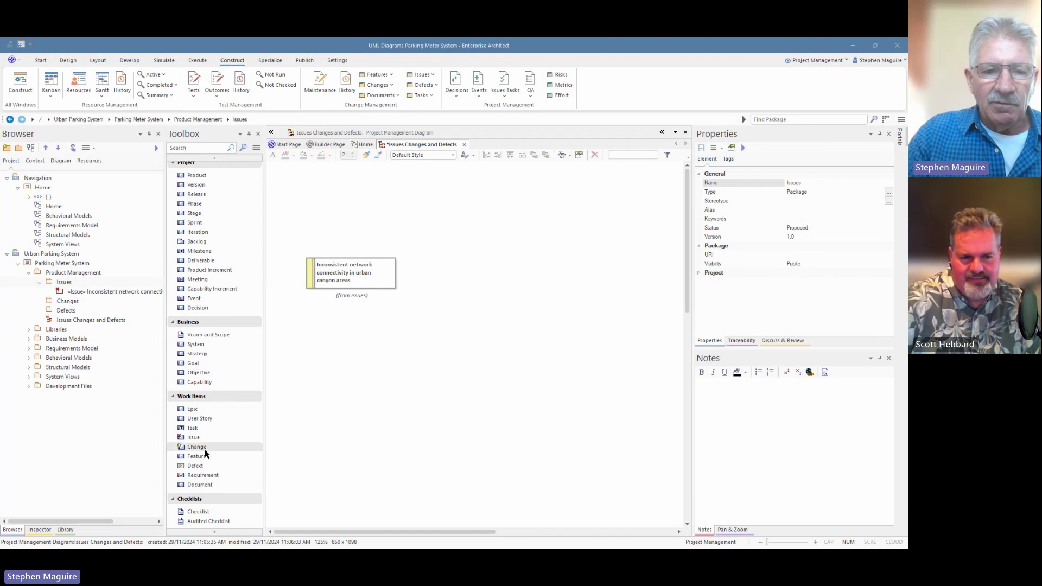
- Place a Change element below the issue, named "Implement dynamic pricing based on real-time parking demand", and resize it to about 151 by 64
drag(205, 454, 332, 329)
text(Implement dynamic pricing based on real-time parking demand)
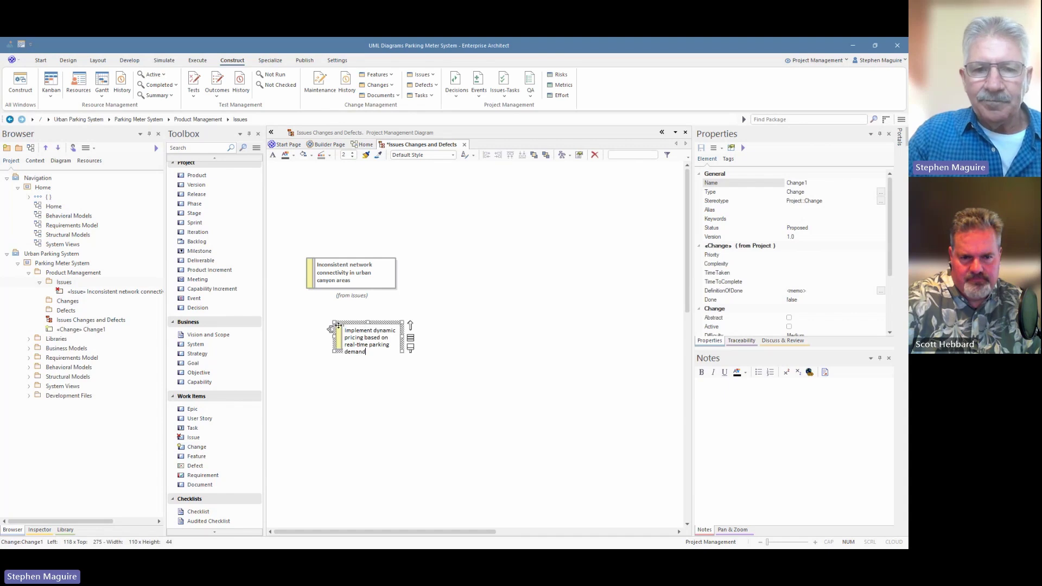
click(415, 389)
mouse_move(389, 358)
mouse_down()
mouse_move(364, 346)
mouse_move(395, 351)
mouse_up()
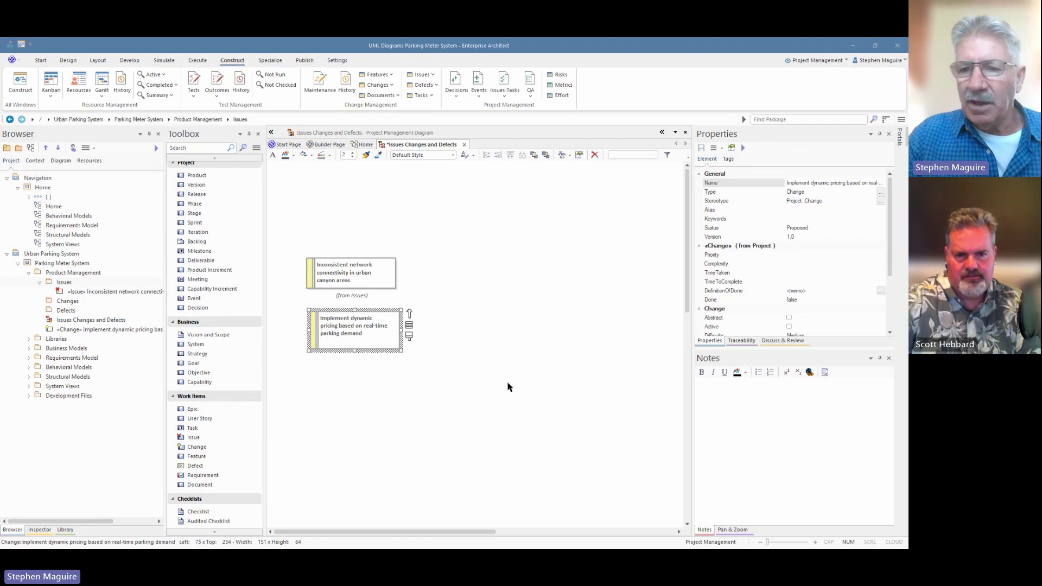
- Add bulleted change notes: "Develop an algorithm that adjusts parking rates during peak and off-peak hours"; "Encourage more efficient use of parking spaces and manage urban traffic flow"
click(716, 404)
text(Develop an algorithm that adjusts parking rates during peak and off-peak hours Encourage more efficient use of parking spaces and manage urban traffic flow)
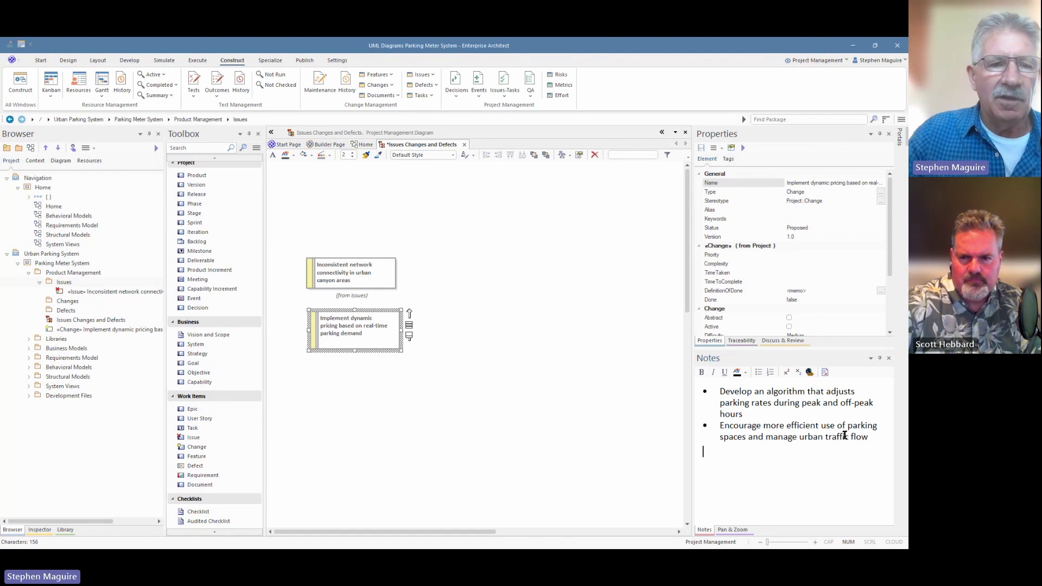
- Move the dynamic pricing change element into the Changes package
click(88, 330)
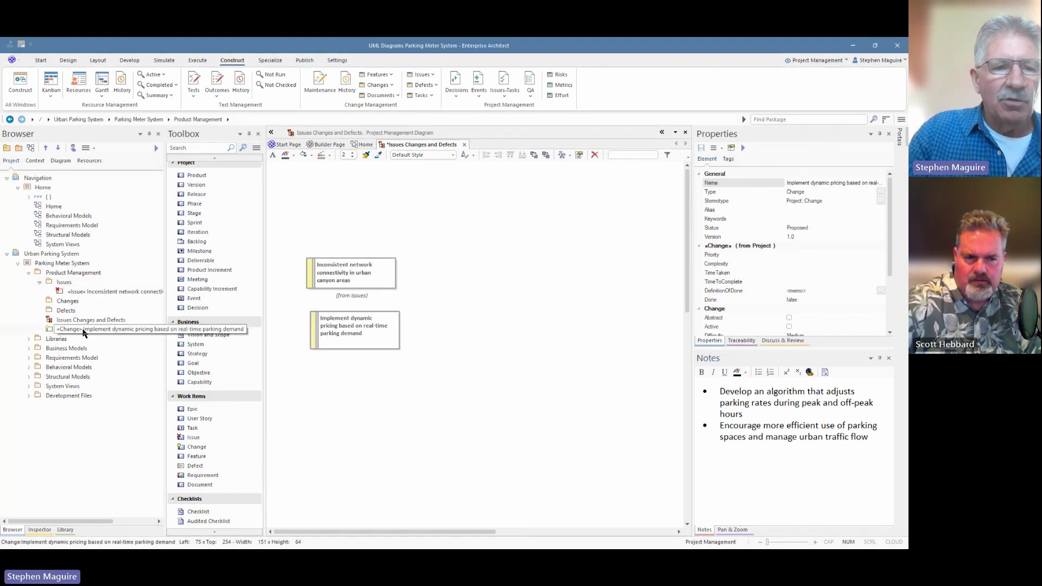
drag(89, 332, 69, 303)
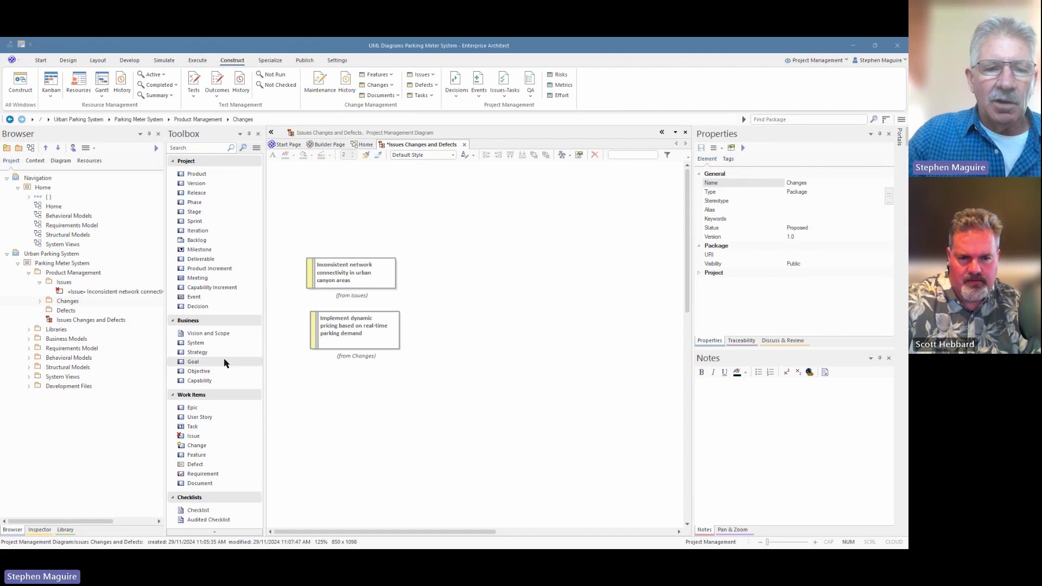
- Place a Defect element below the change on the diagram and name it "Intermittent touchscreen responsiveness"
click(196, 465)
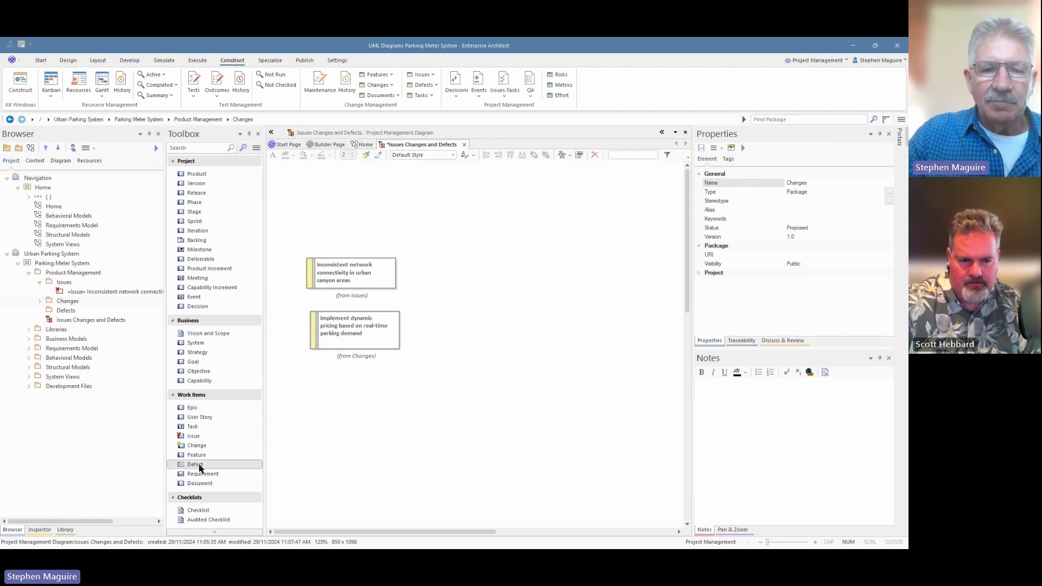
click(330, 393)
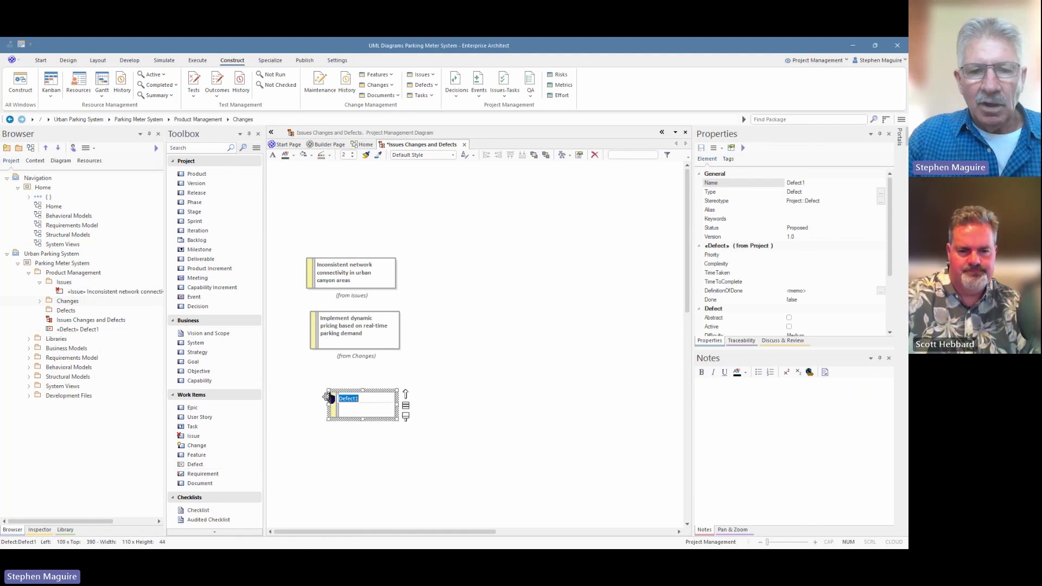
text(Intermittent touchscreen responsiveness)
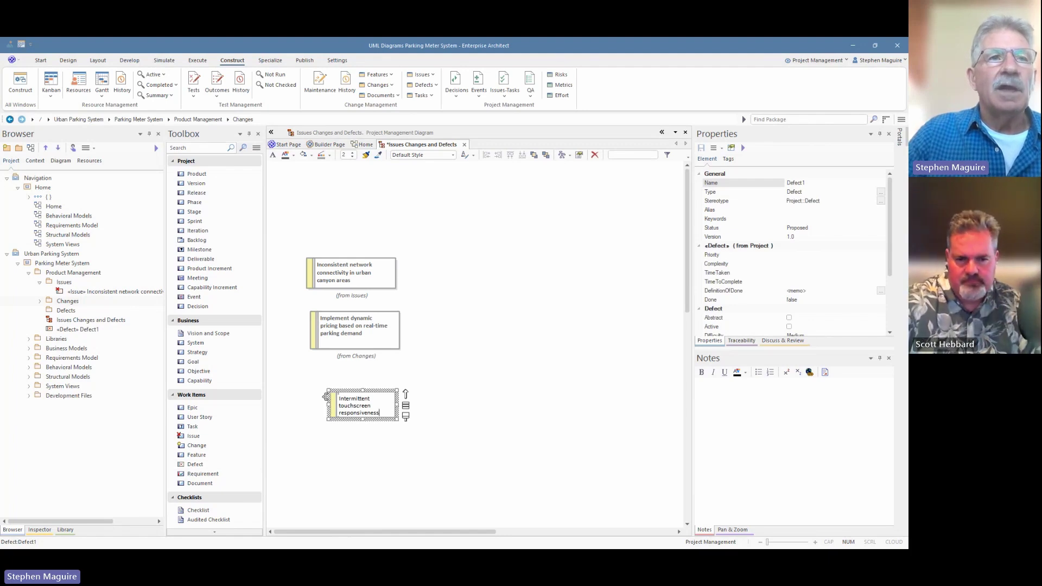
key(Return)
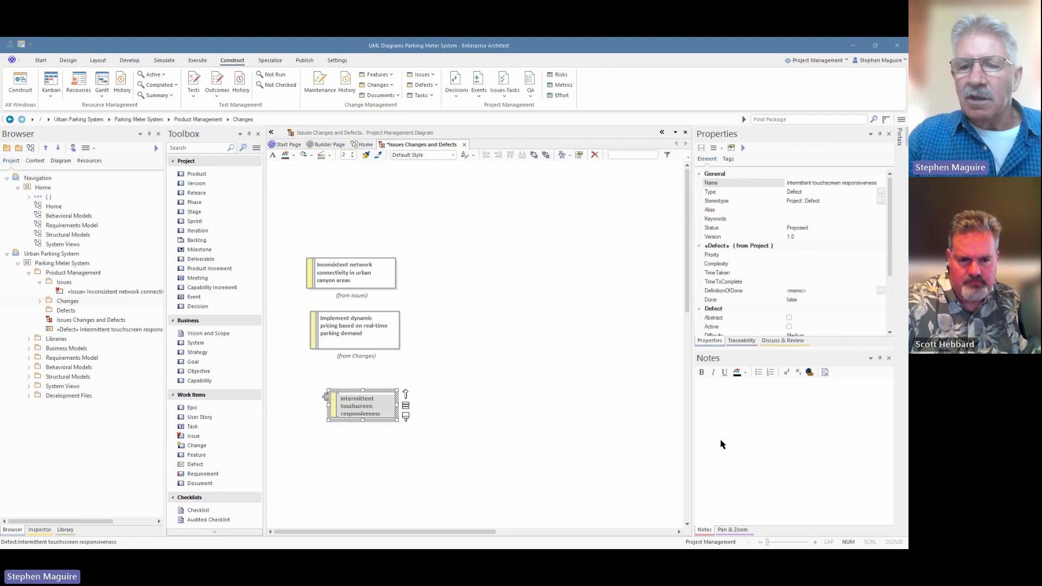
- Add two bulleted notes to the defect: "Screen does not consistently register user inputs" and "Creates user experience problems and potential transaction errors"
click(703, 390)
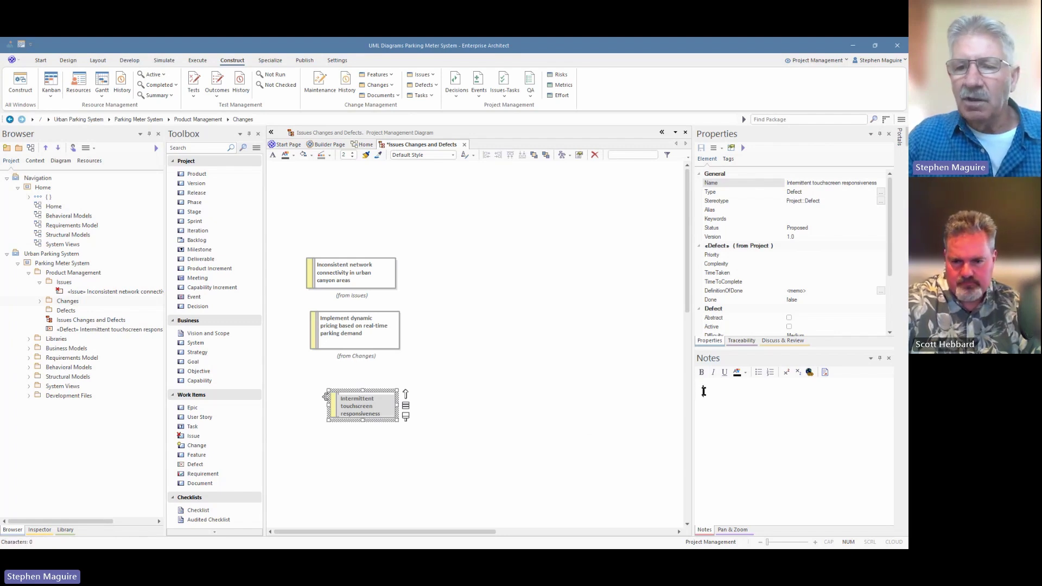
text(Screen does not consistently register user inputs Creates user experience problems and potential transaction errors)
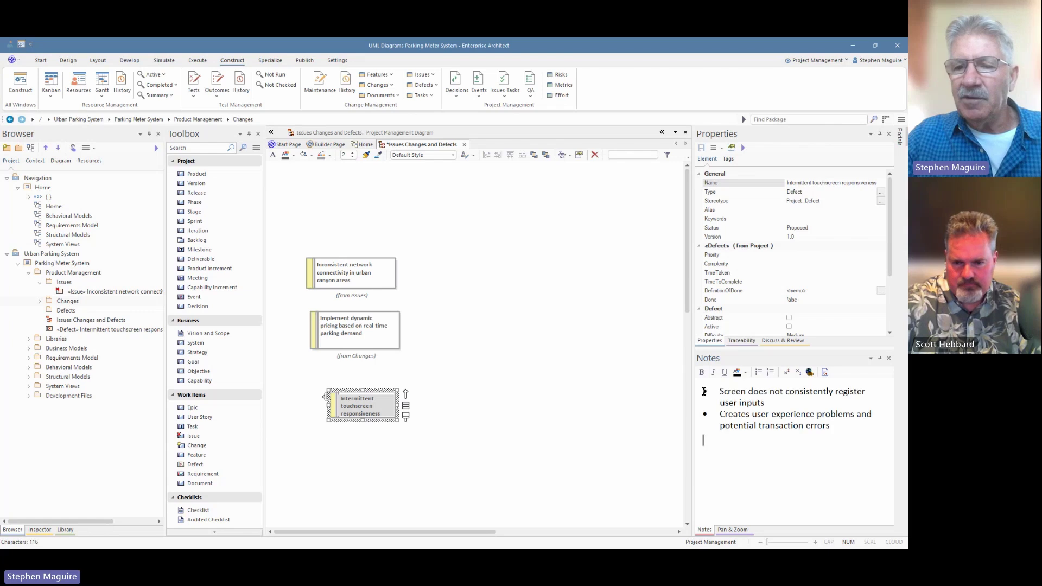
click(834, 429)
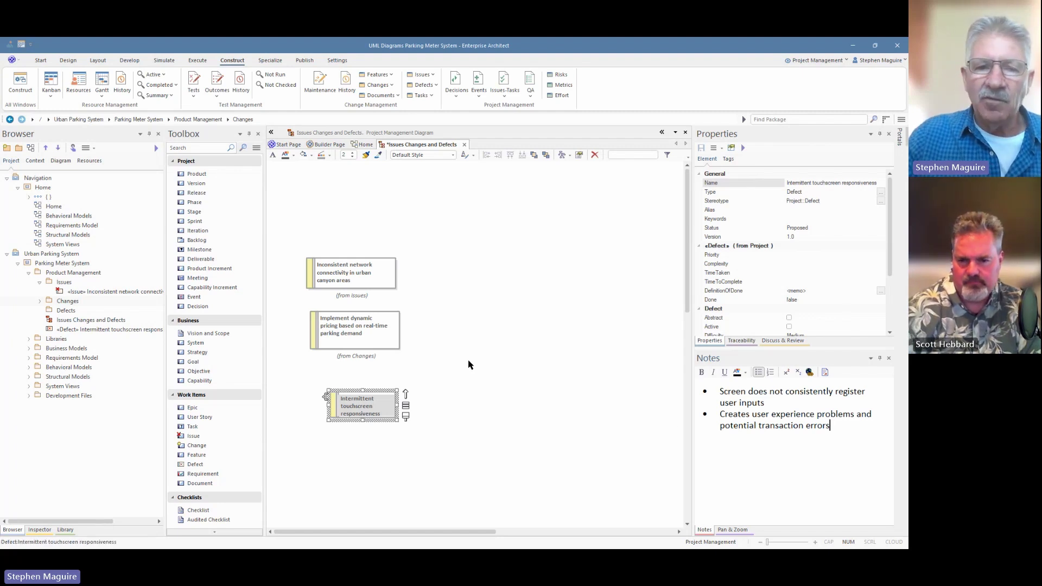
- Reposition the defect closer beneath the change on the diagram and move it into the Defects package
click(429, 379)
drag(381, 411, 361, 402)
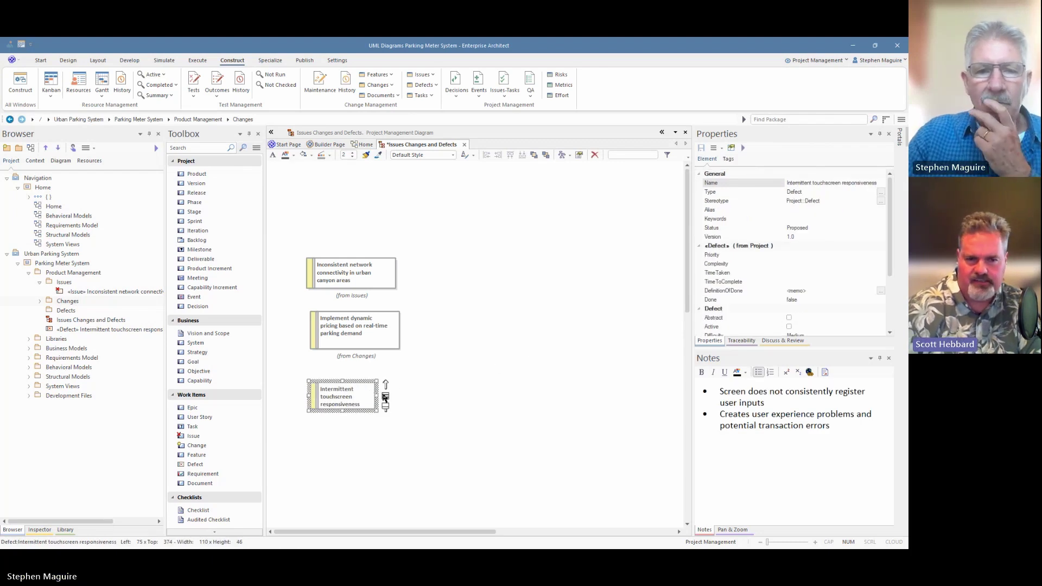
drag(372, 397, 377, 395)
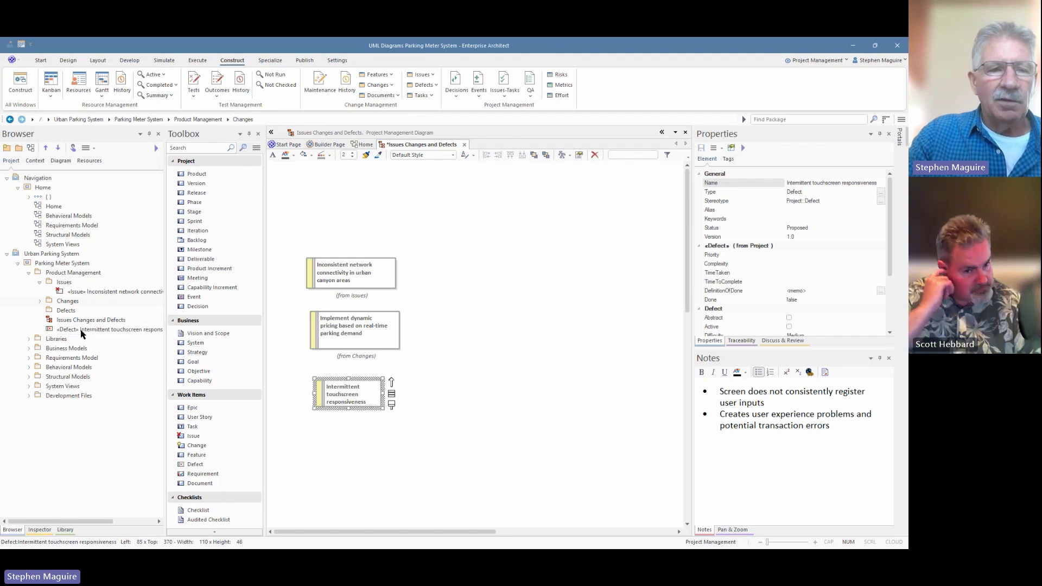
drag(83, 333, 69, 314)
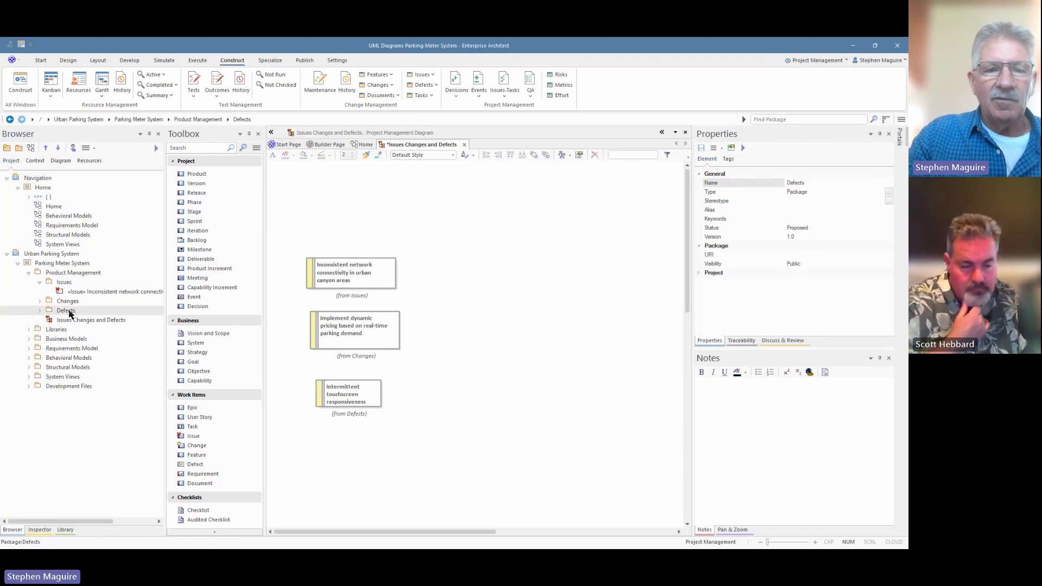
- Give the three diagram elements the issue's size, then align them along the left border with even vertical spacing
click(305, 354)
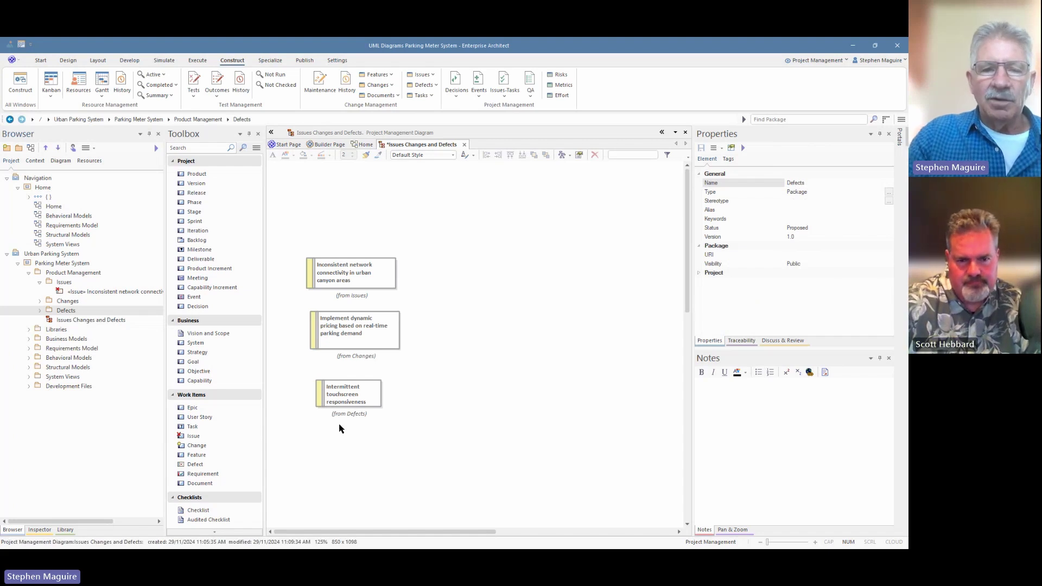
drag(341, 429, 356, 245)
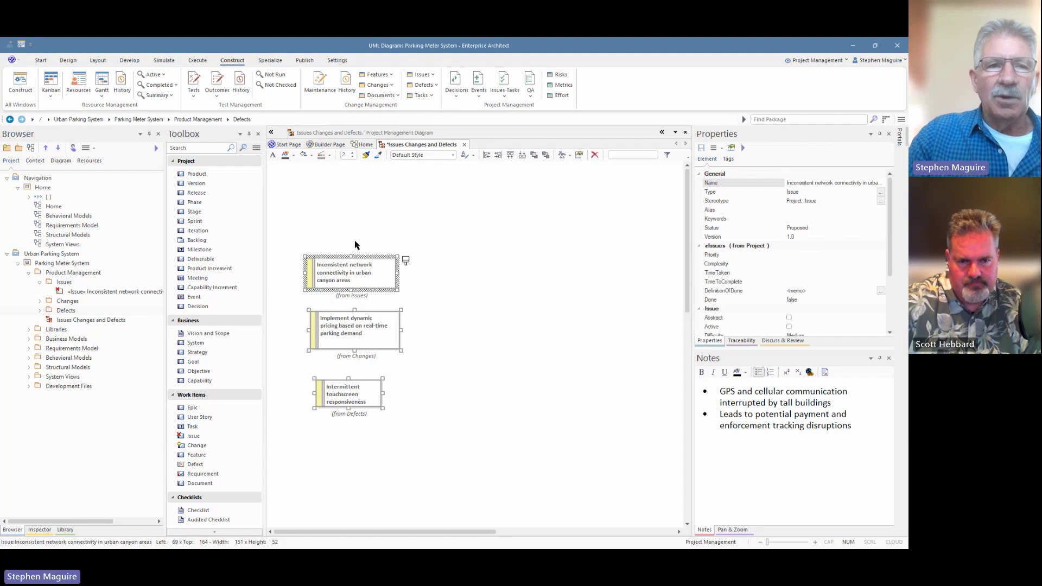
click(99, 62)
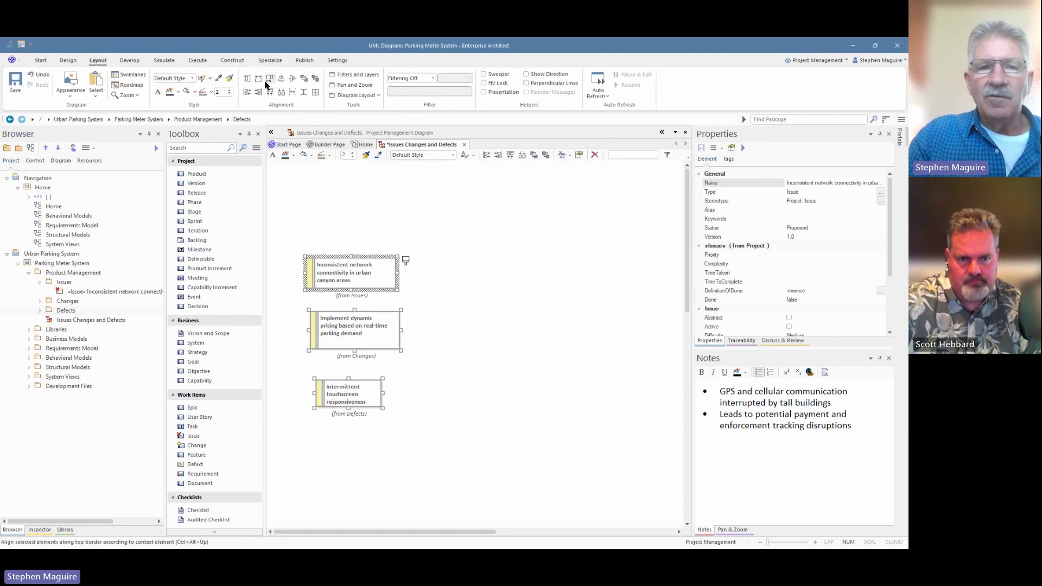
click(268, 82)
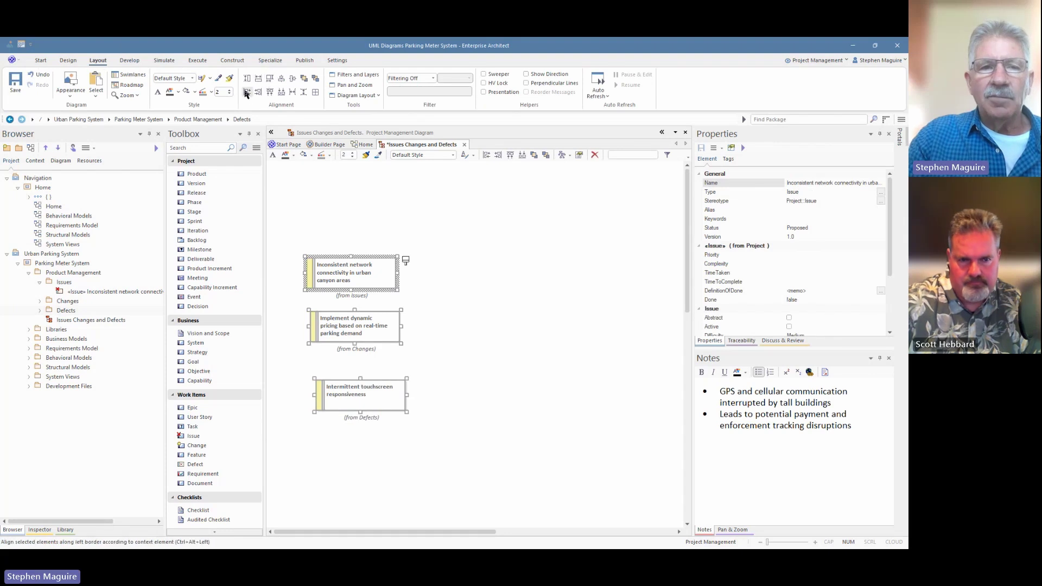
click(247, 93)
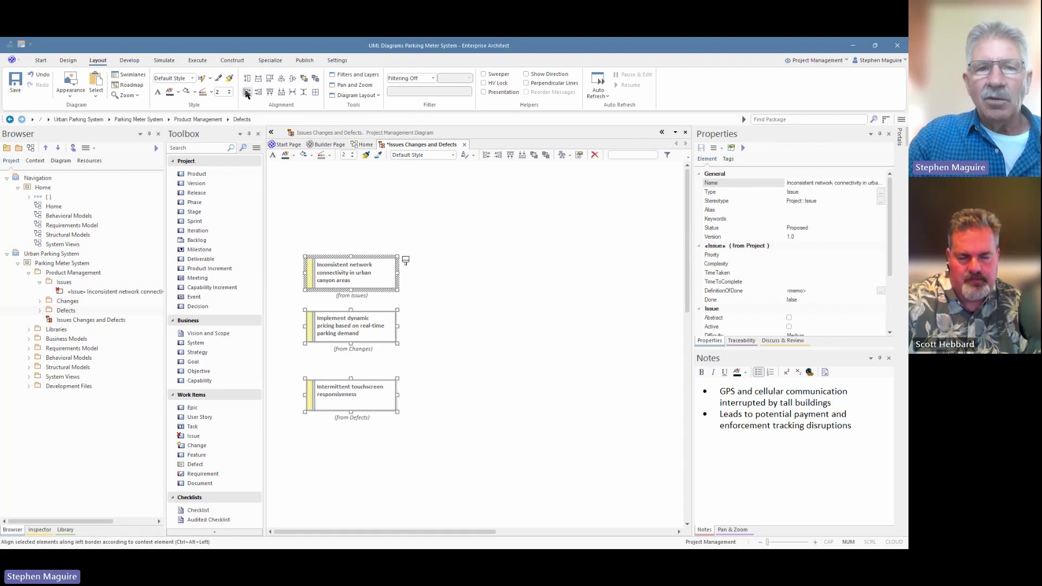
click(304, 92)
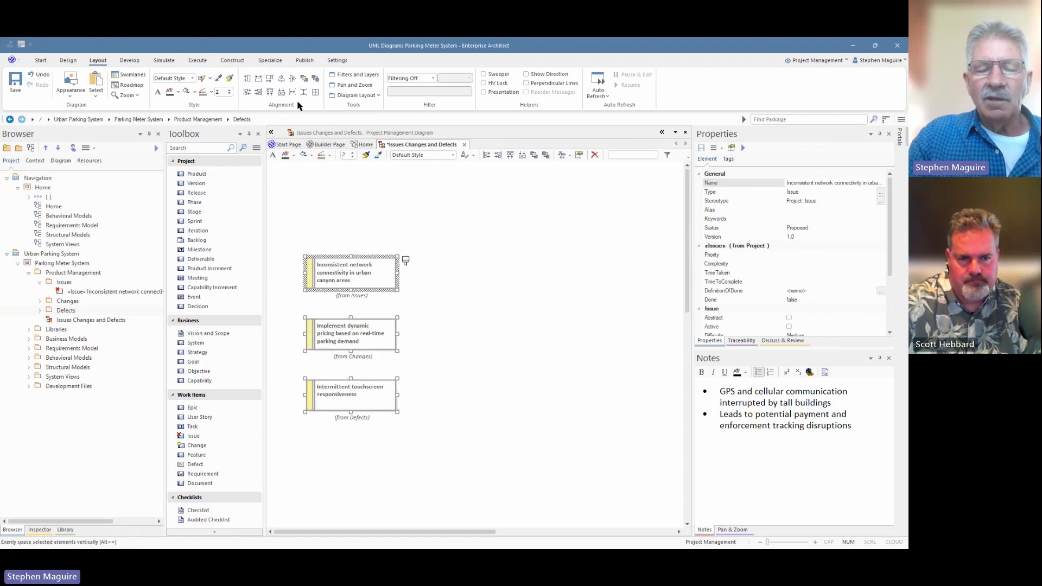
click(456, 297)
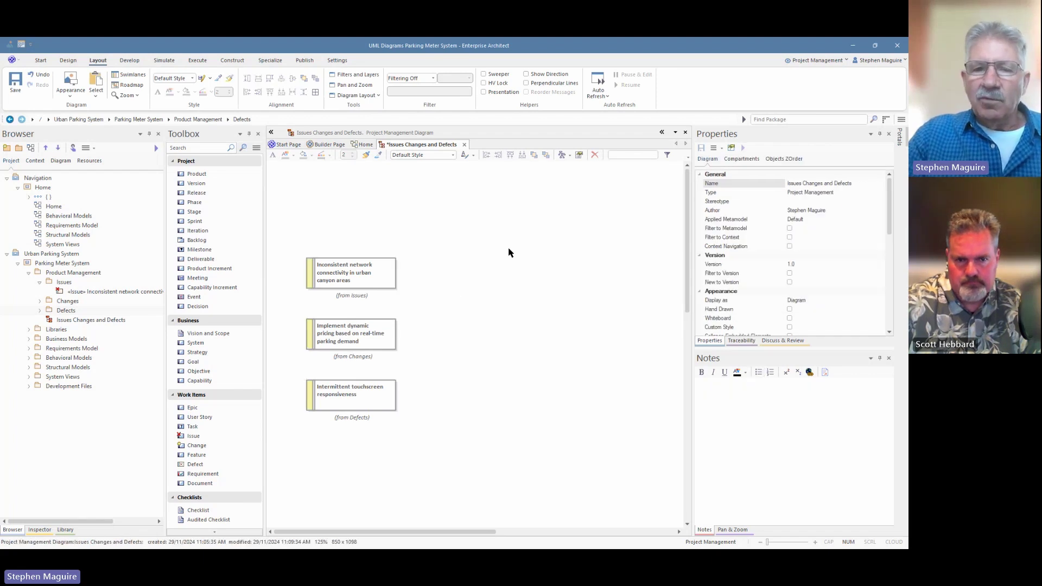
- Enable the Notes compartment for the elements on the Issues Changes and Defects diagram
click(735, 159)
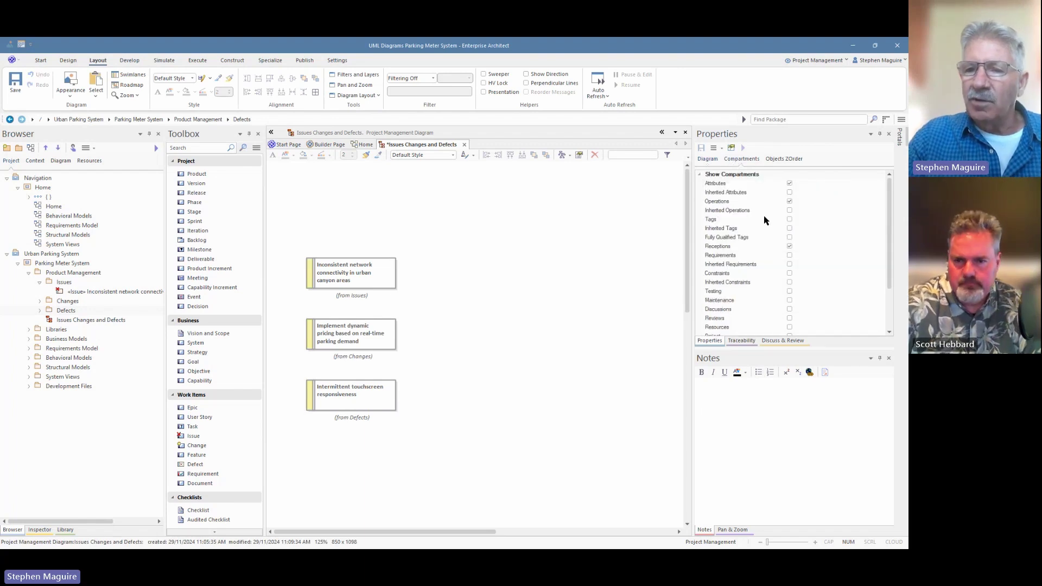
scroll(882, 256, down, 2)
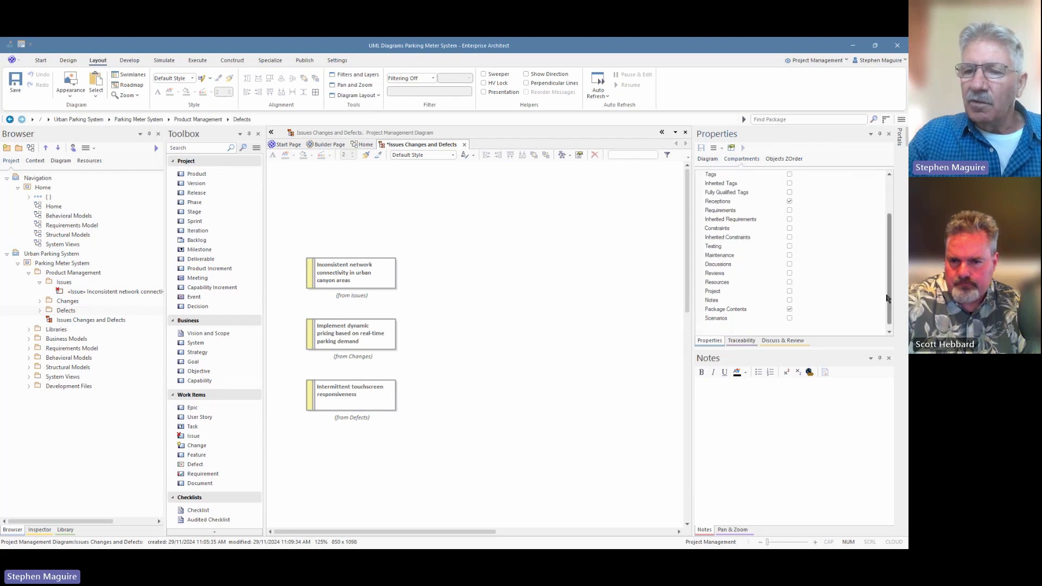
click(791, 303)
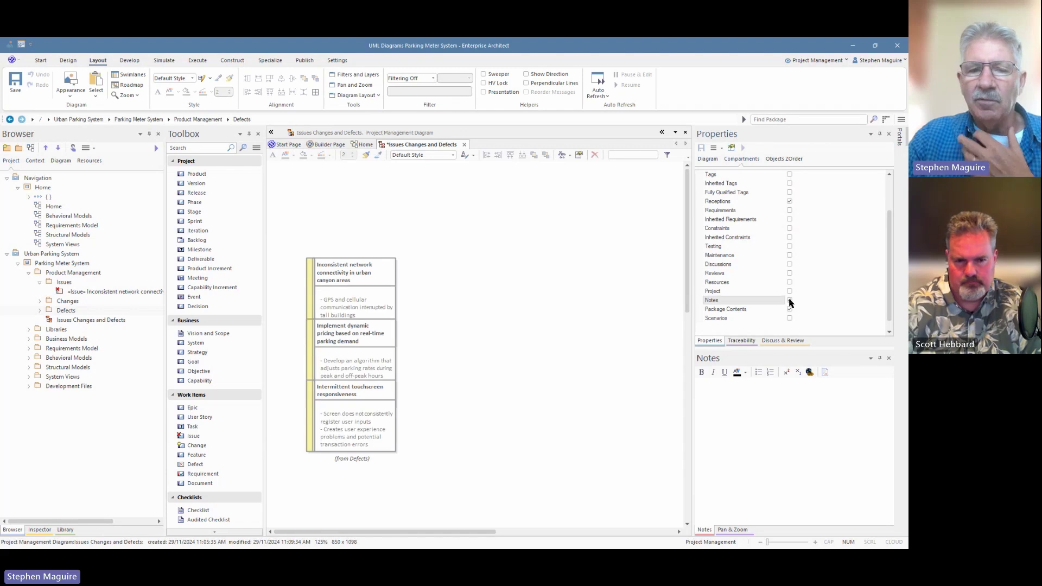
- Move the issue higher and the defect below the change so the three expanded elements do not overlap
click(351, 254)
drag(351, 254, 348, 232)
drag(371, 298, 375, 284)
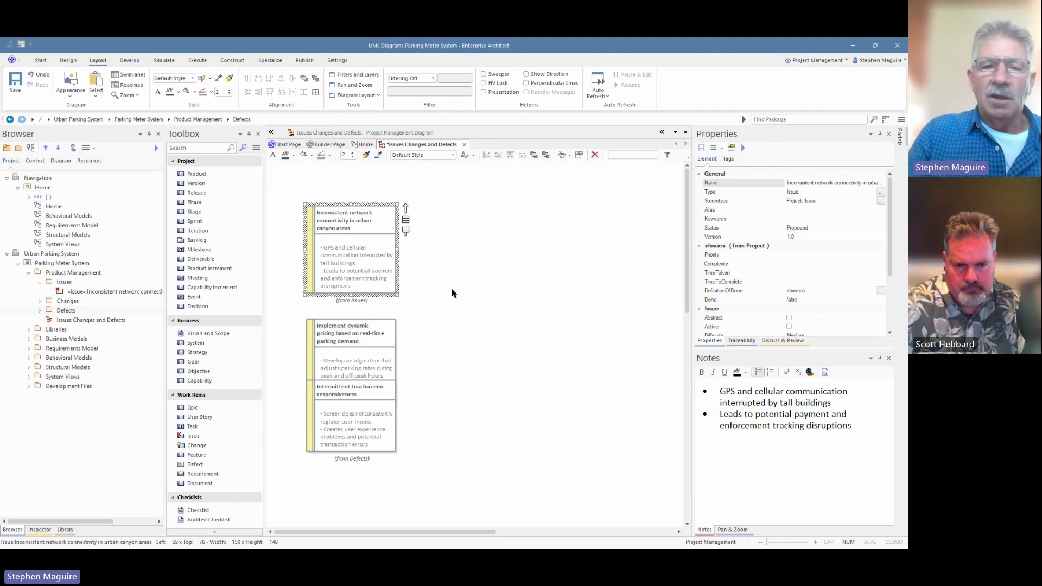
drag(350, 421, 362, 464)
- Make all three elements about 224 by 112, left-align them to the issue and distribute them evenly in the vertical direction
drag(328, 204, 376, 495)
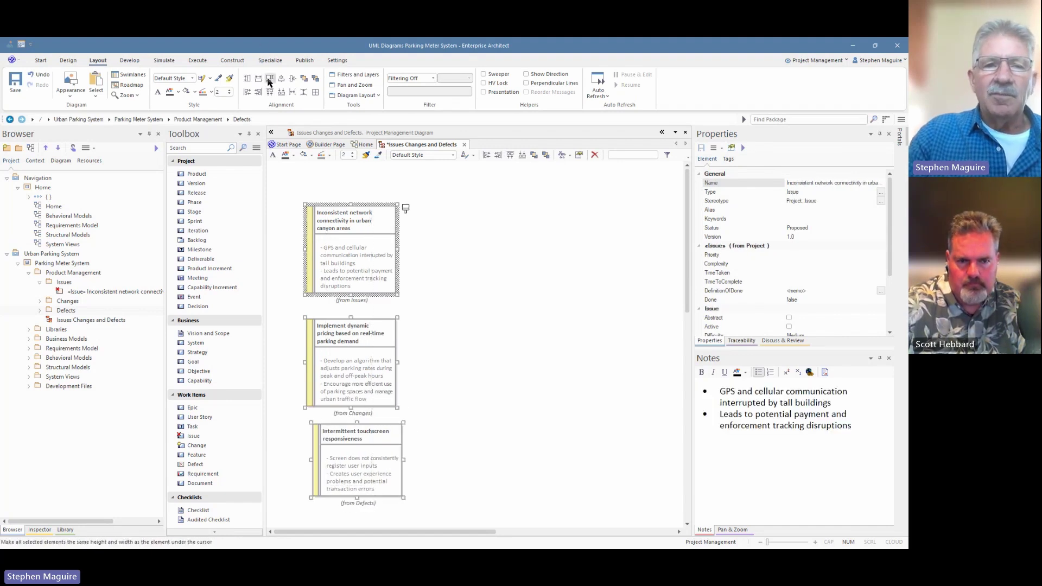
click(270, 79)
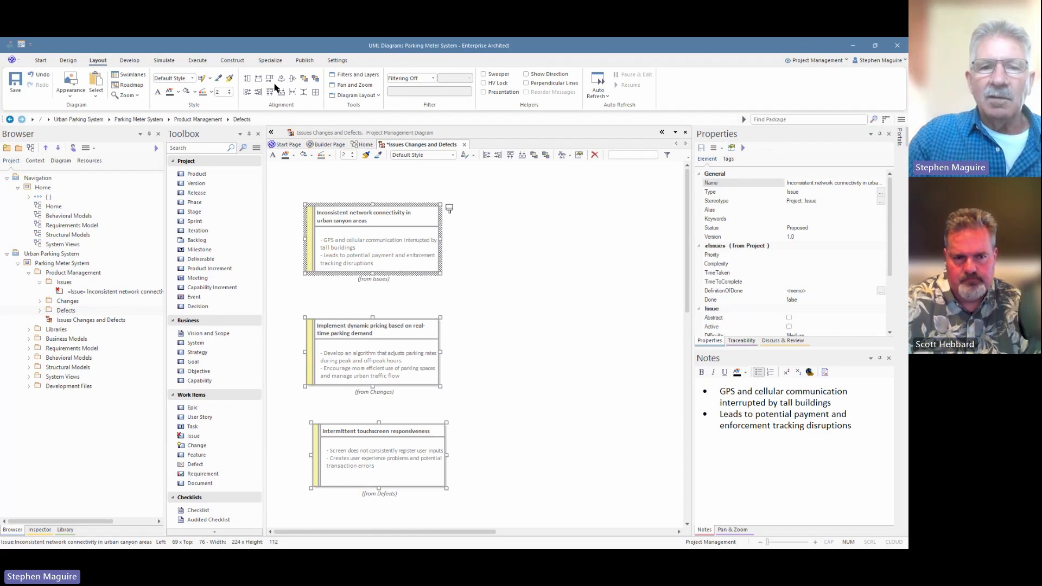
click(247, 94)
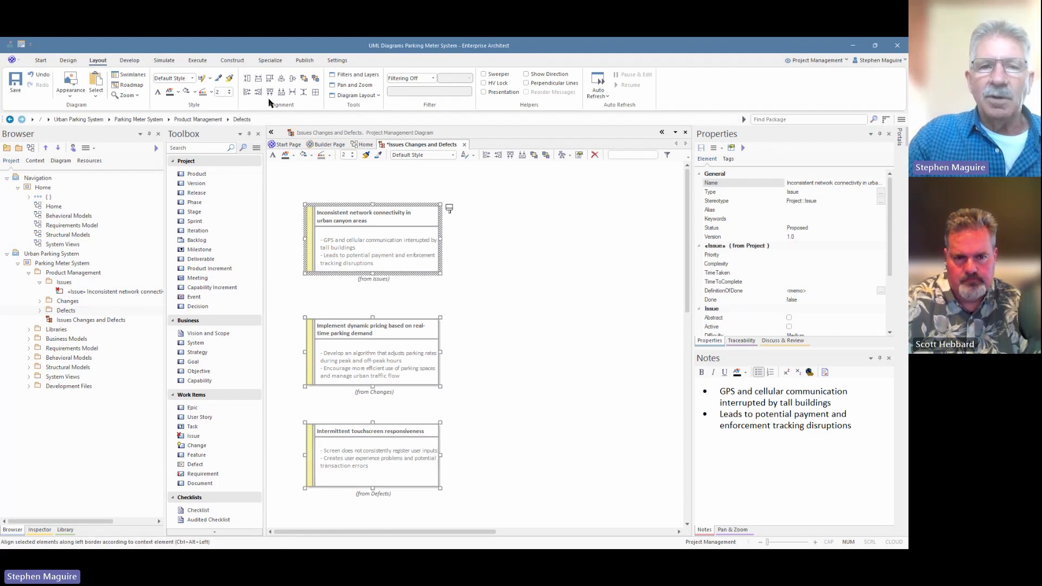
click(304, 94)
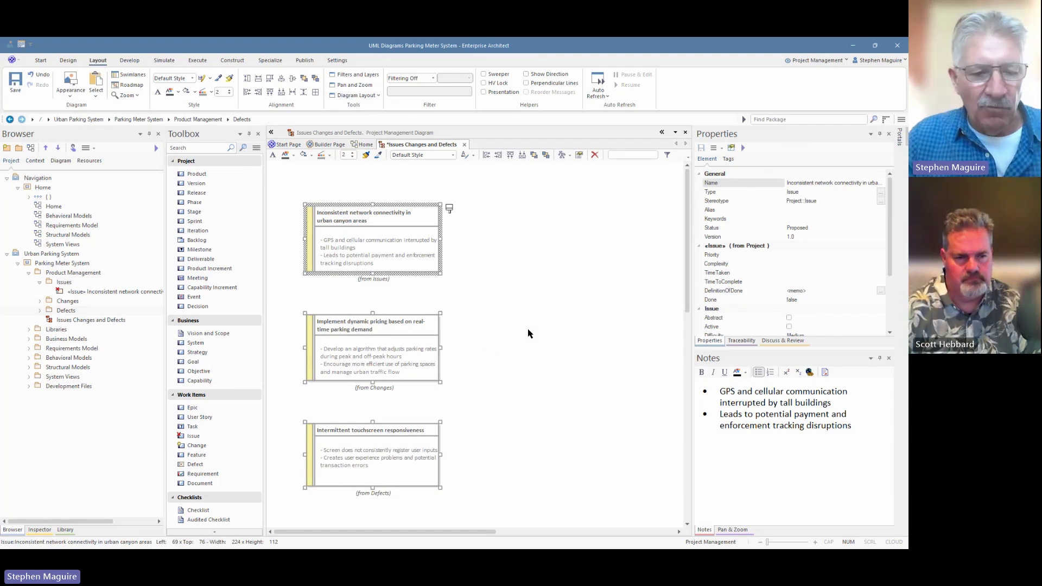
- Save the Issues Changes and Defects diagram and open the Class Model diagram from the Structural Models package
key(ctrl+s)
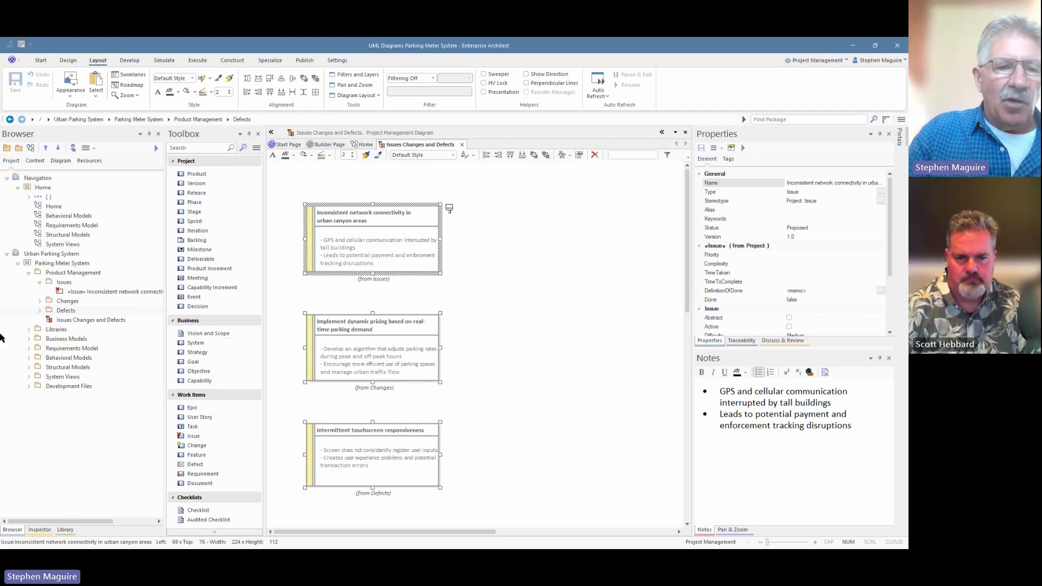
click(29, 368)
click(41, 396)
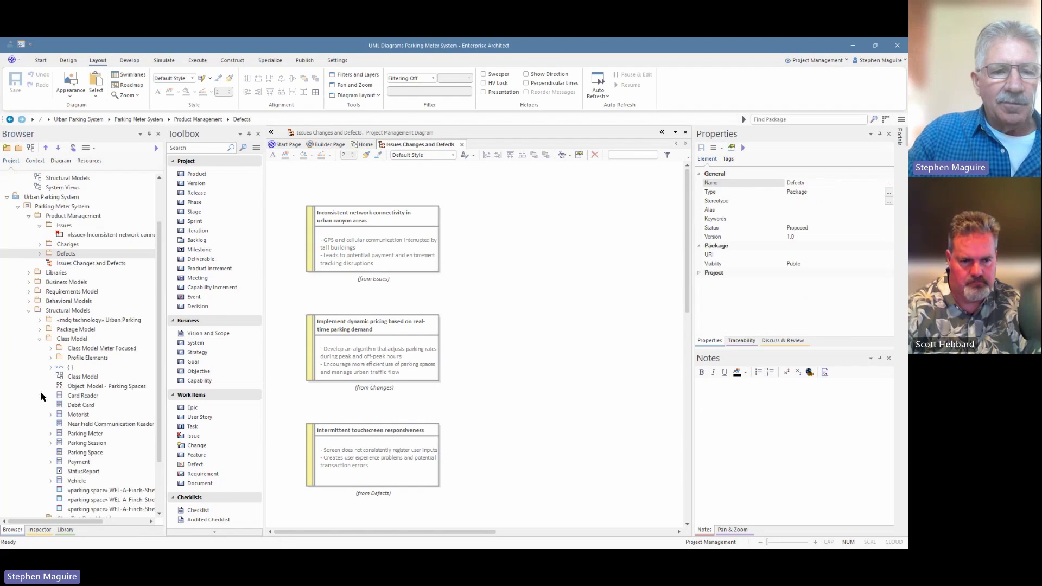
double_click(83, 377)
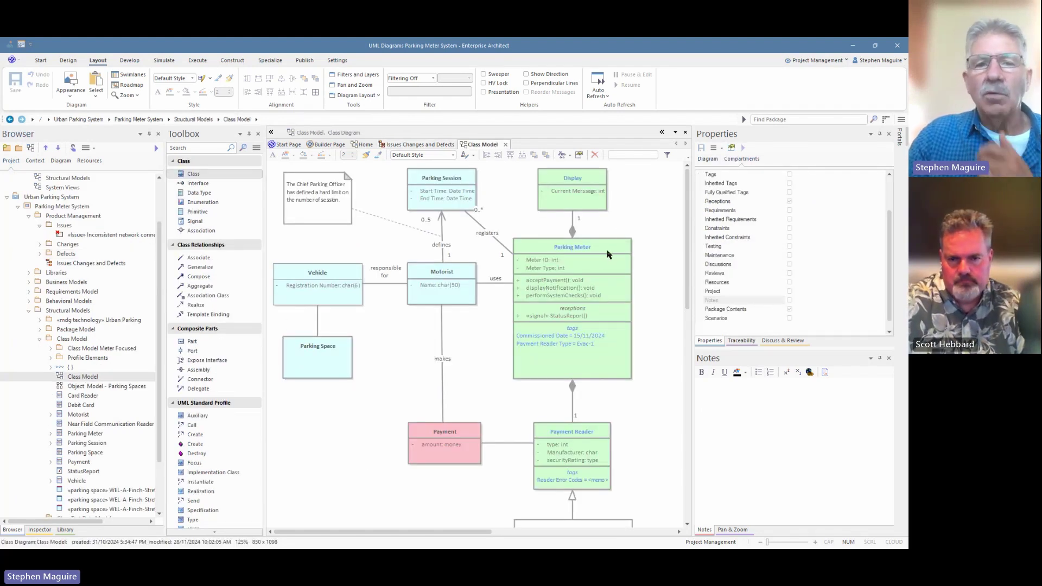
- Copy the Display and Parking Meter classes from the Class Model diagram onto the Issues Changes and Defects diagram
click(437, 144)
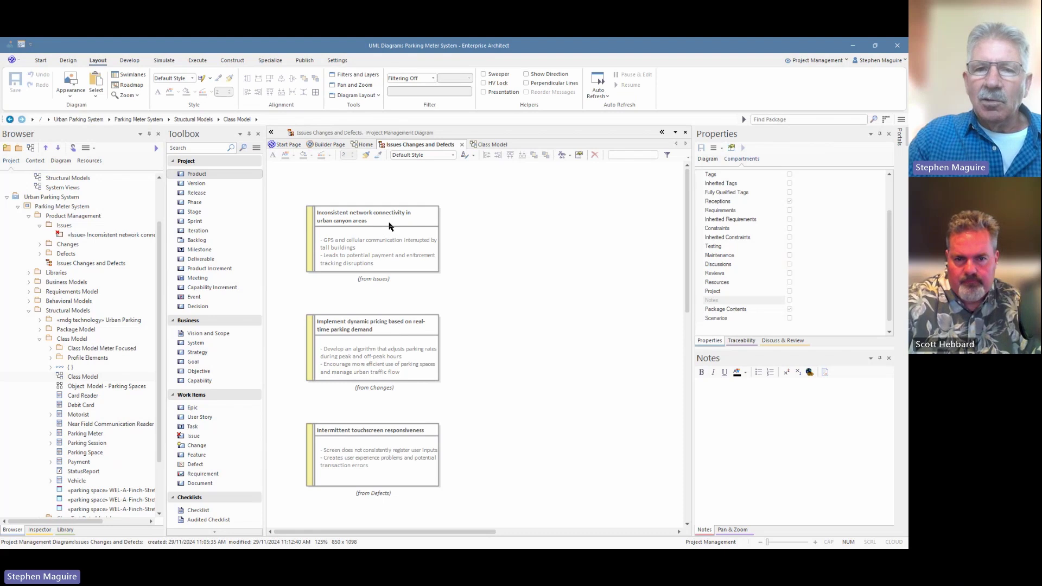
click(494, 146)
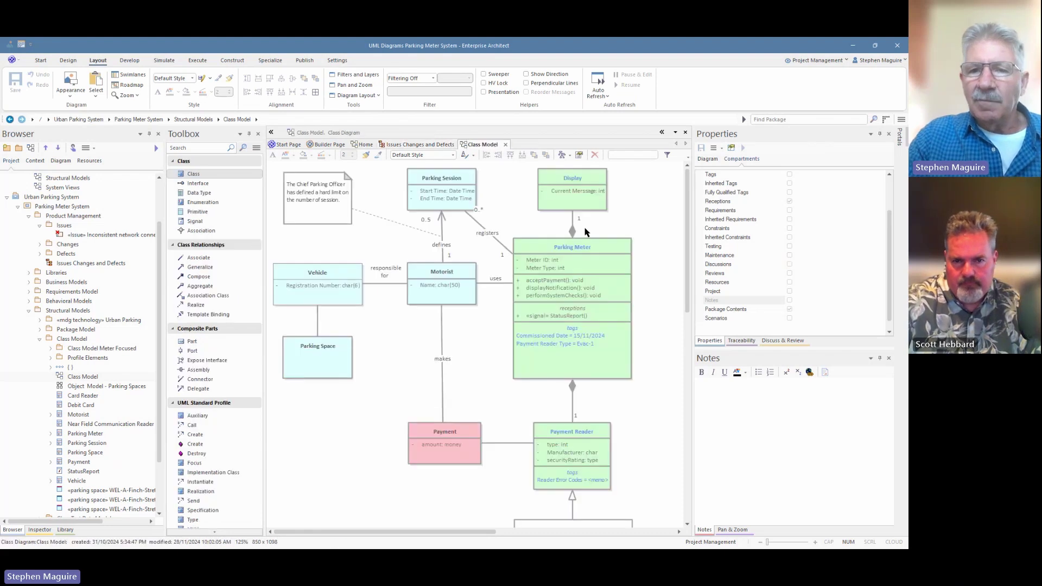
click(579, 201)
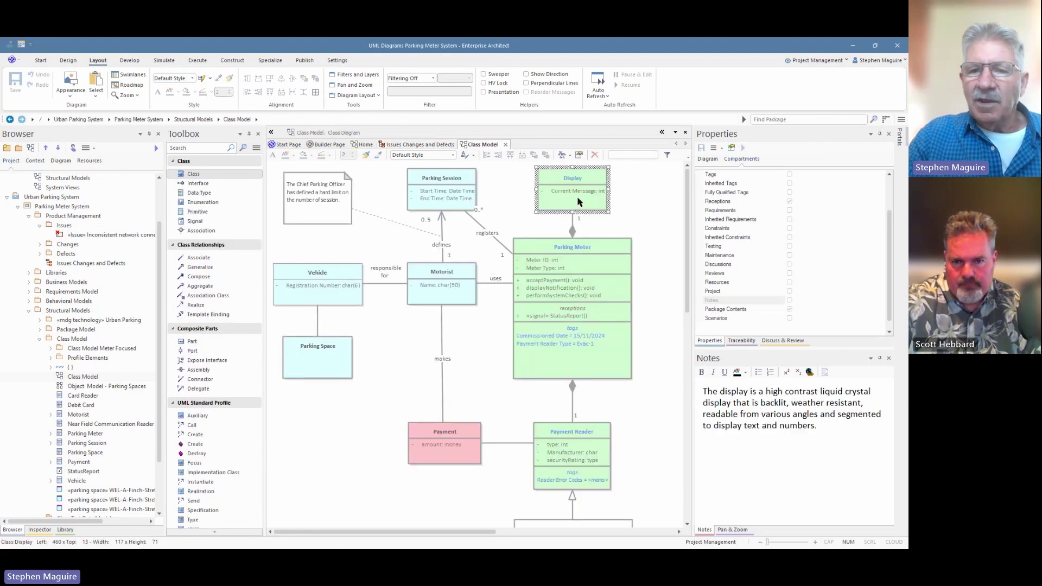
click(589, 261)
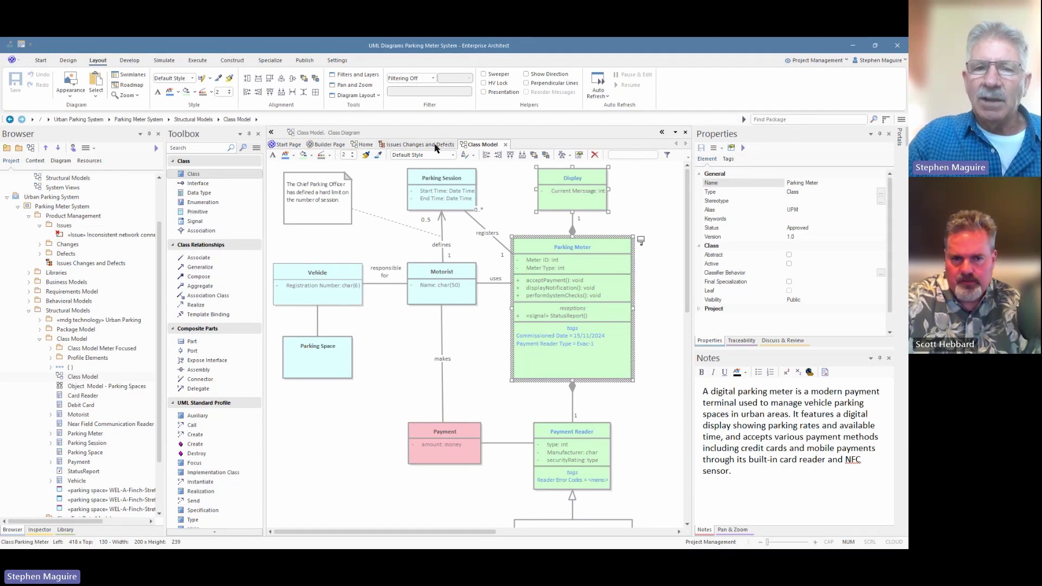
click(418, 144)
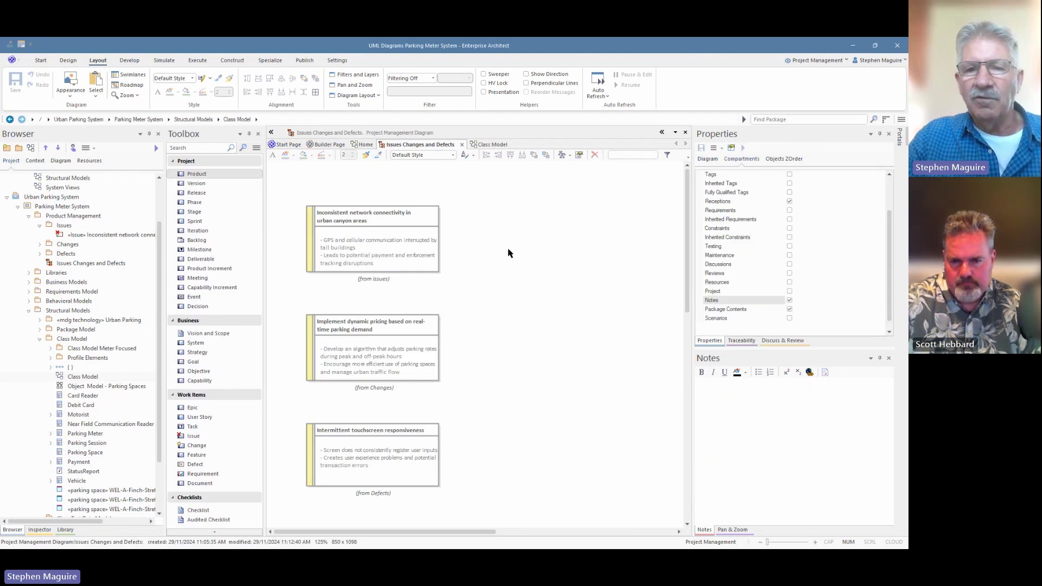
key(ctrl+v)
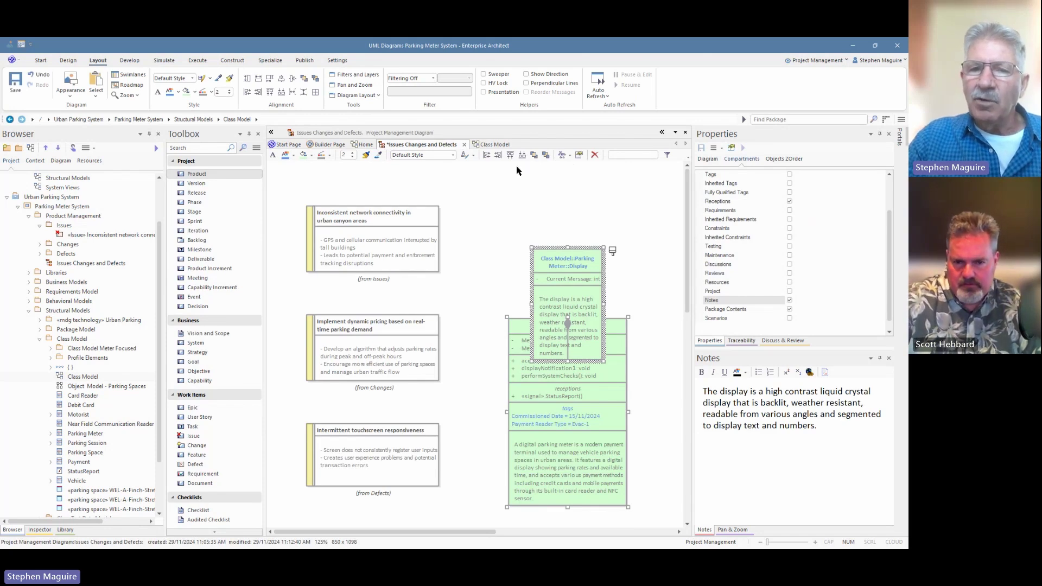
click(499, 145)
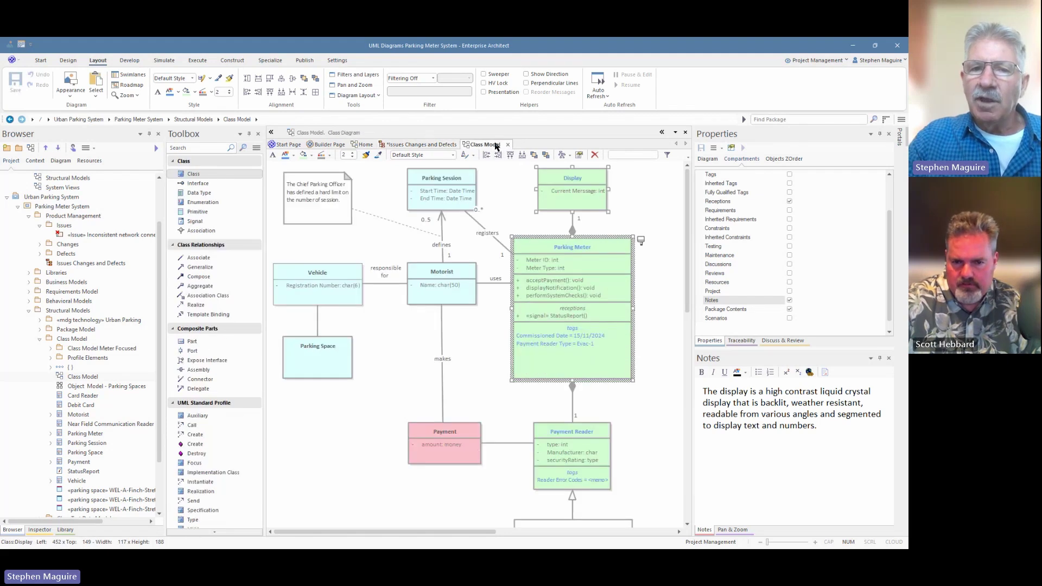
click(452, 145)
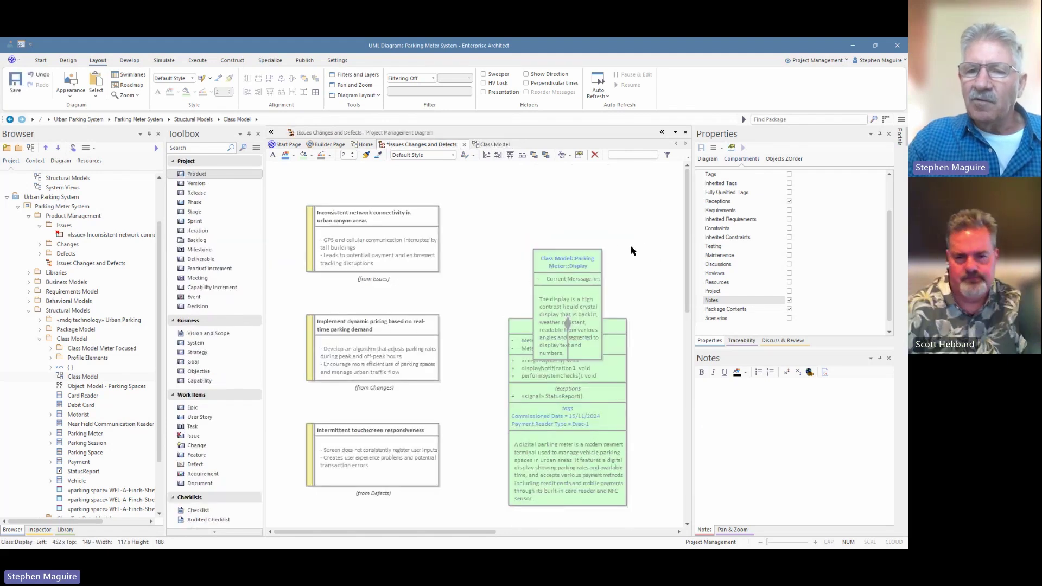
- Place the Parking Meter class beside the issue and change elements, with the Display class directly below it
drag(573, 271, 668, 259)
drag(578, 359, 550, 253)
drag(657, 273, 538, 456)
- Give the Display class the Parking Meter's width and a height of about 136, and line it up beneath the Parking Meter
click(554, 379)
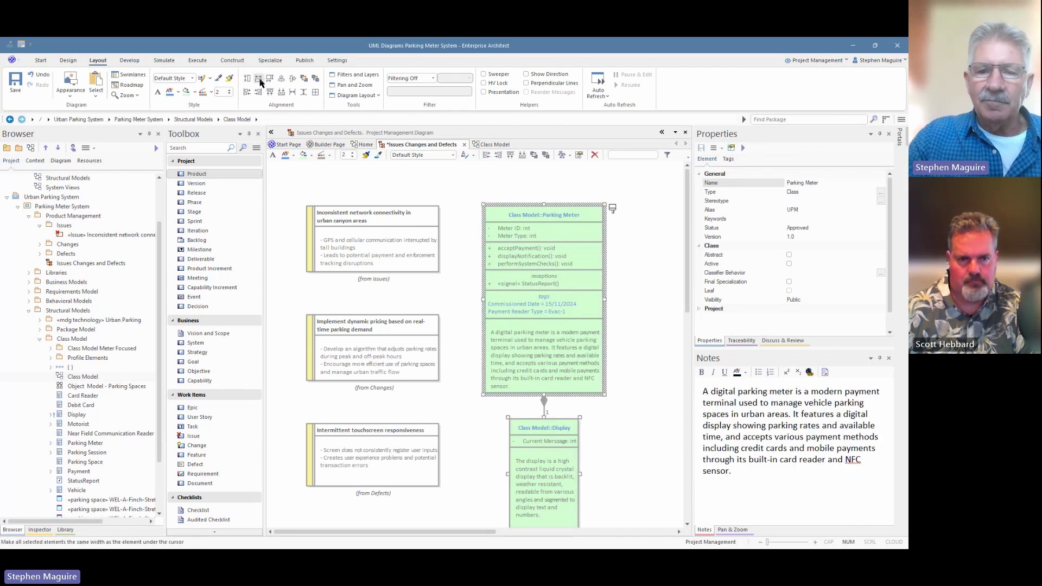
click(260, 81)
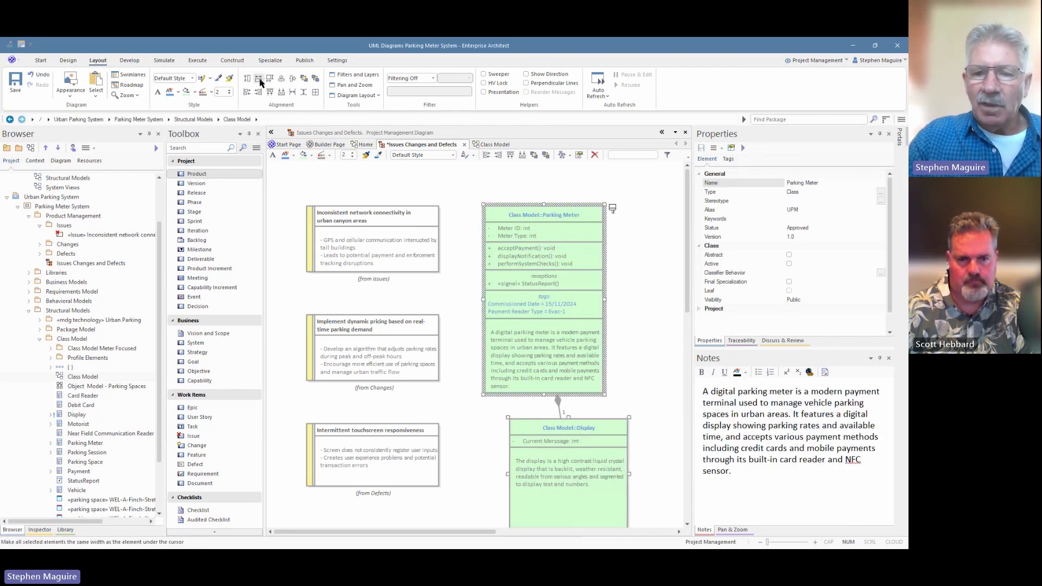
click(657, 383)
click(599, 470)
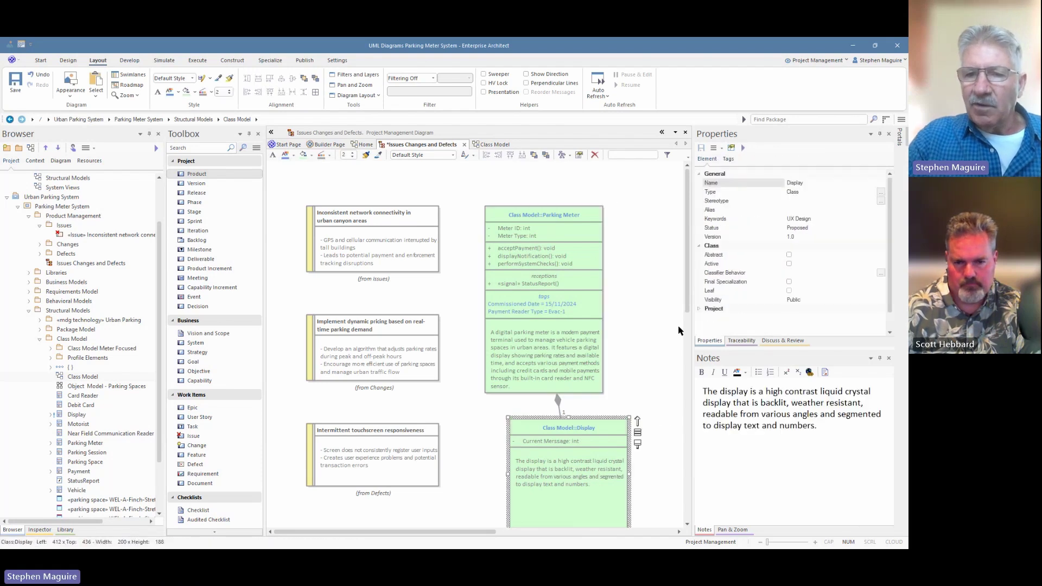
scroll(686, 307, down, 2)
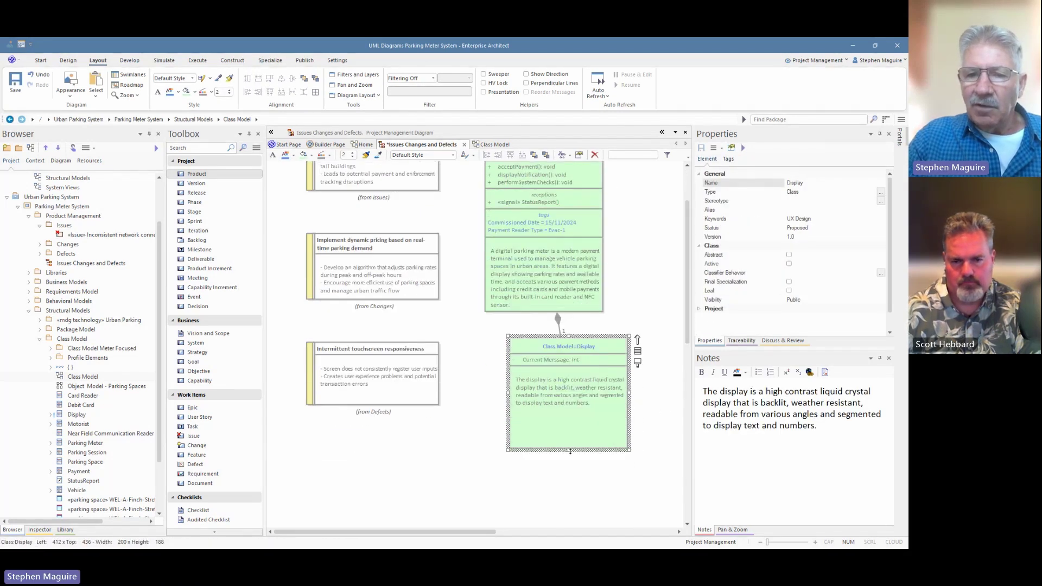
drag(569, 451, 562, 420)
drag(566, 381, 541, 386)
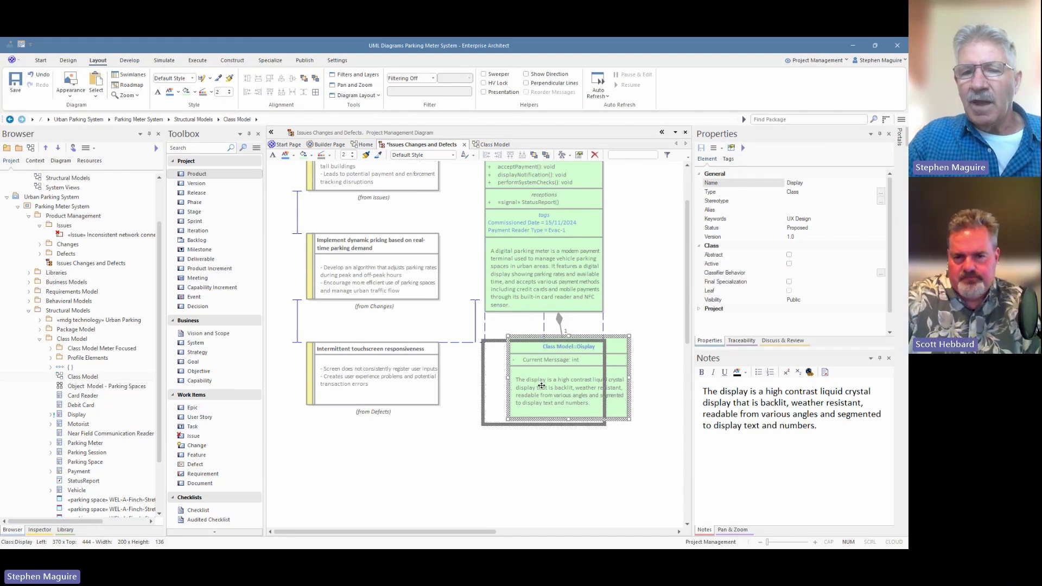
drag(542, 385, 542, 382)
click(637, 327)
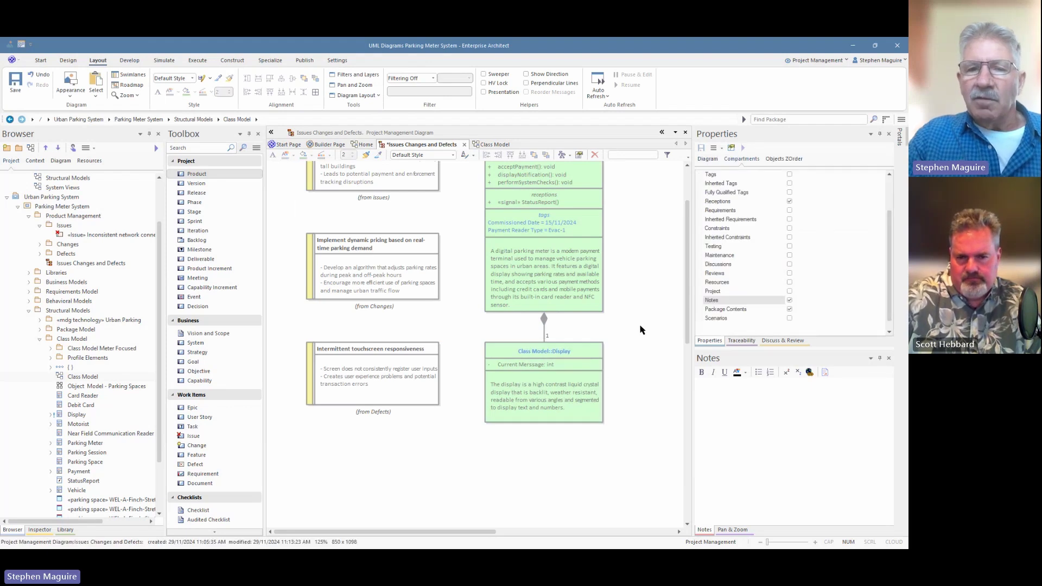
- Draw an Associate connector from the touchscreen defect to the Display class and lower the defect slightly to straighten it
drag(686, 290, 688, 280)
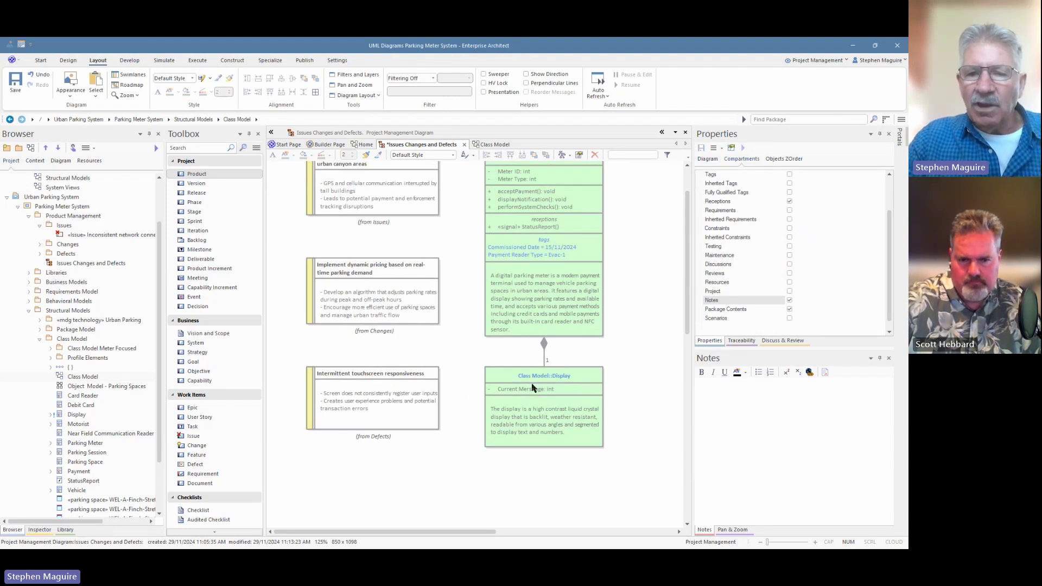
scroll(221, 419, down, 3)
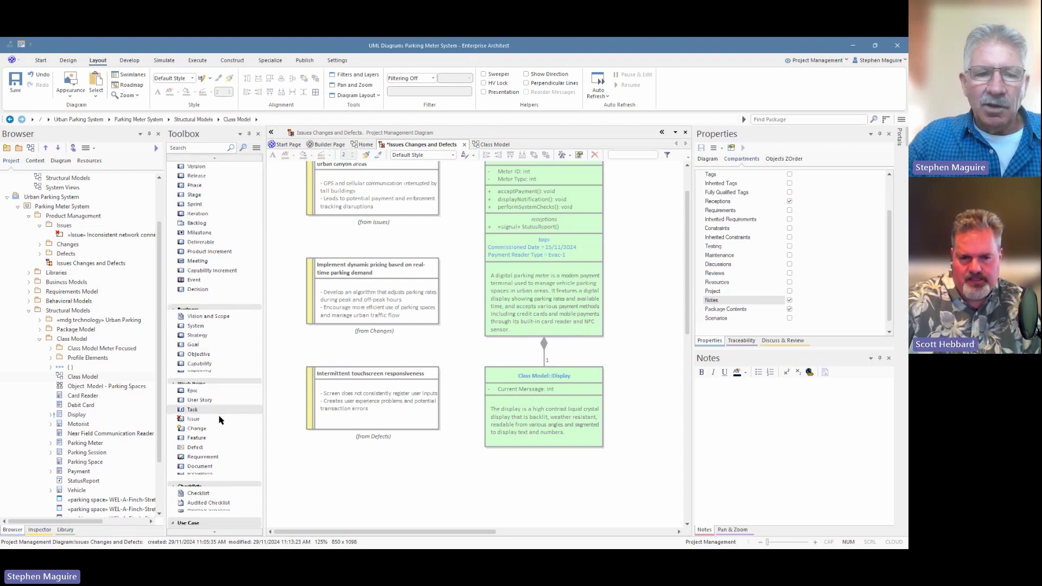
scroll(221, 424, down, 6)
click(204, 425)
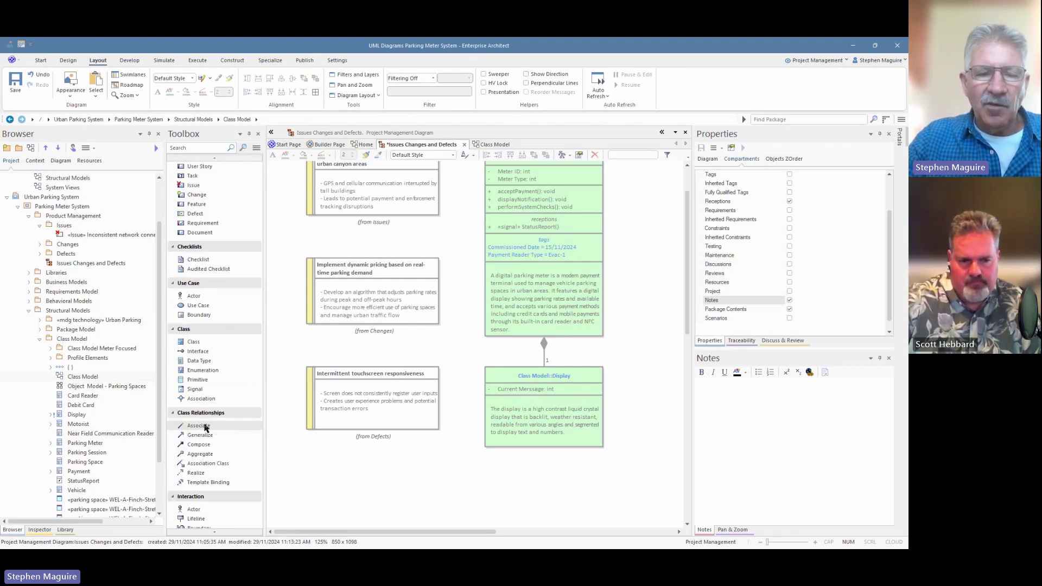
drag(432, 413, 485, 409)
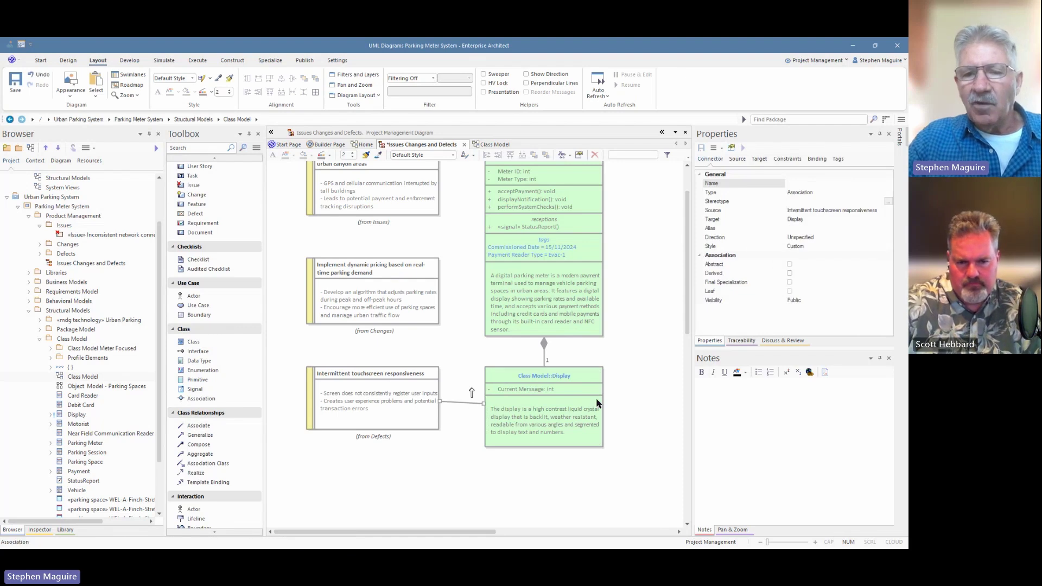
click(389, 412)
drag(387, 413, 389, 419)
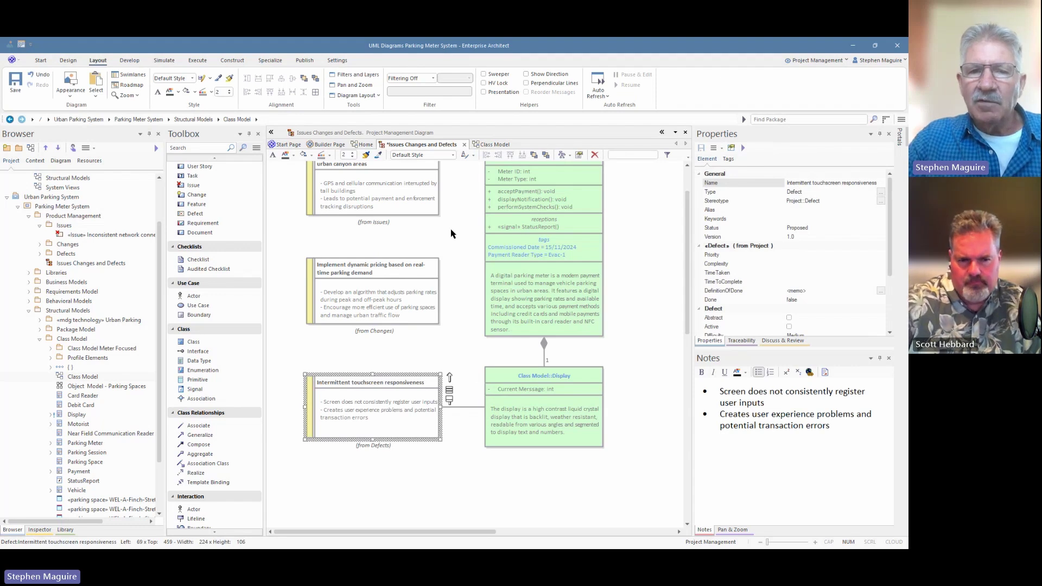
- Draw an Associate connector from the network connectivity issue to the Parking Meter class and make it level
scroll(451, 240, up, 1)
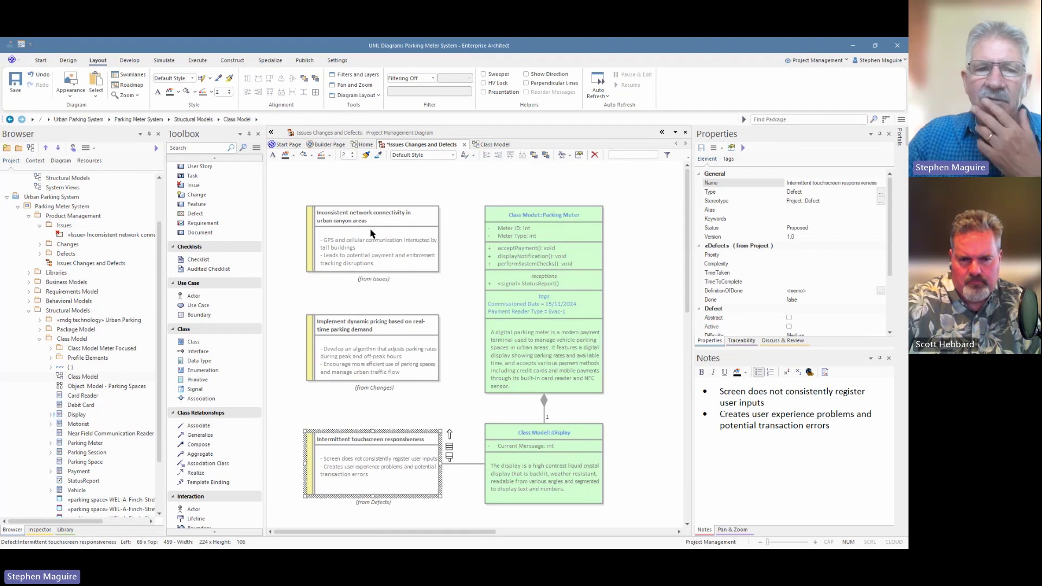
scroll(258, 381, down, 1)
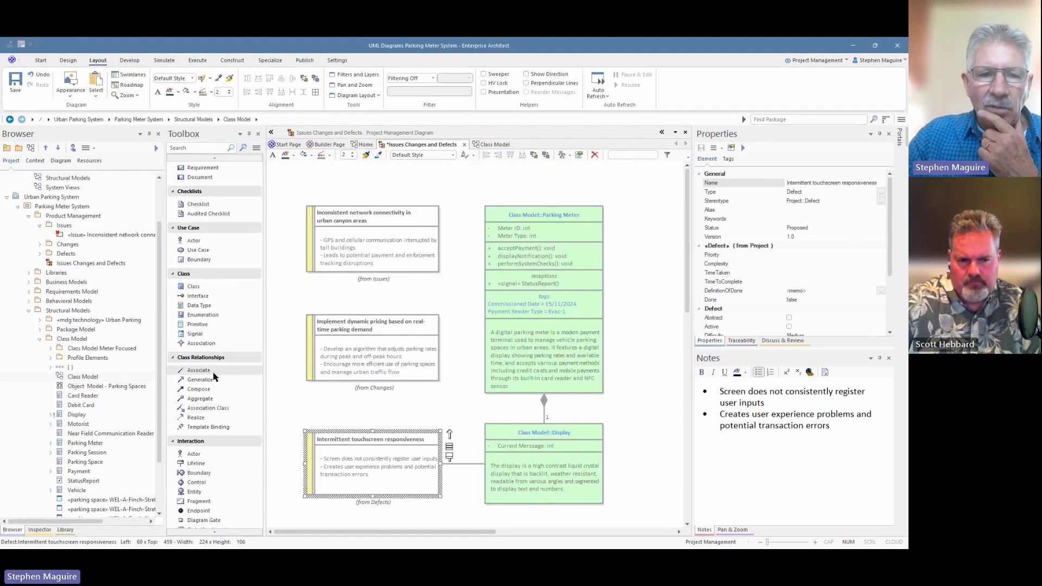
click(408, 248)
drag(408, 248, 503, 247)
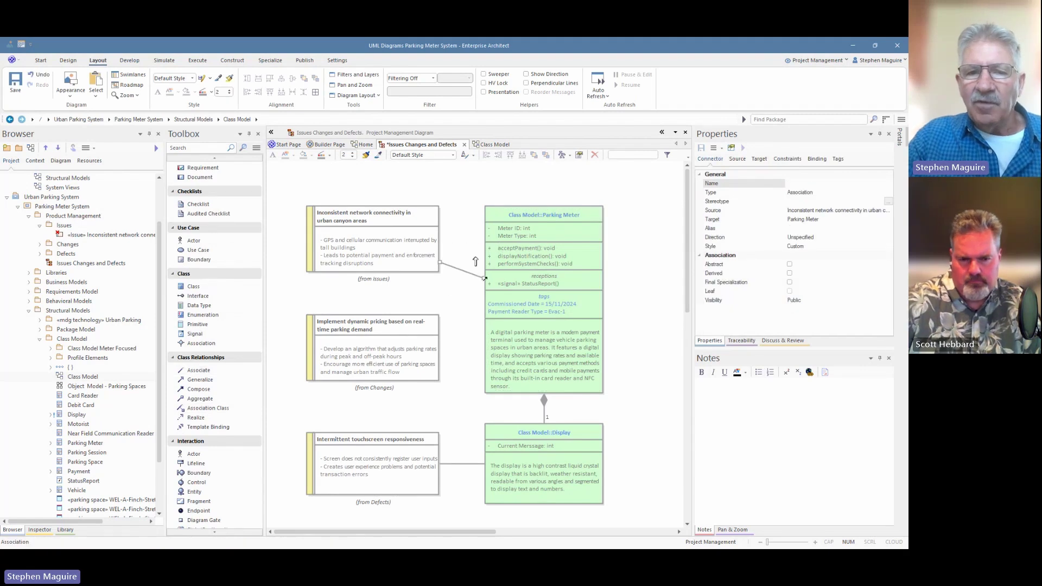
drag(444, 263, 493, 242)
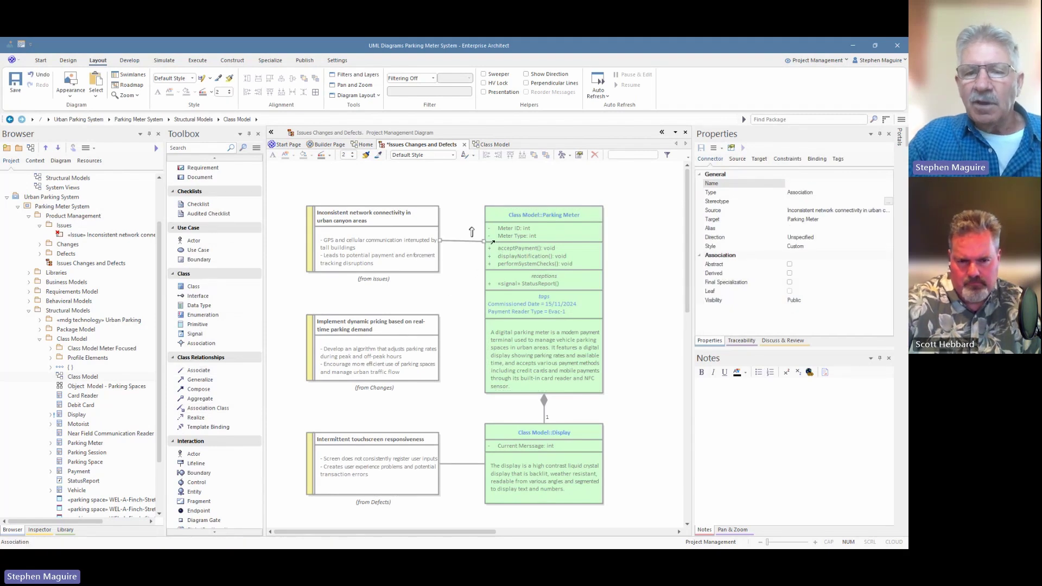
- Draw an Associate connector from the dynamic pricing change to the Parking Meter class and save the diagram
click(487, 145)
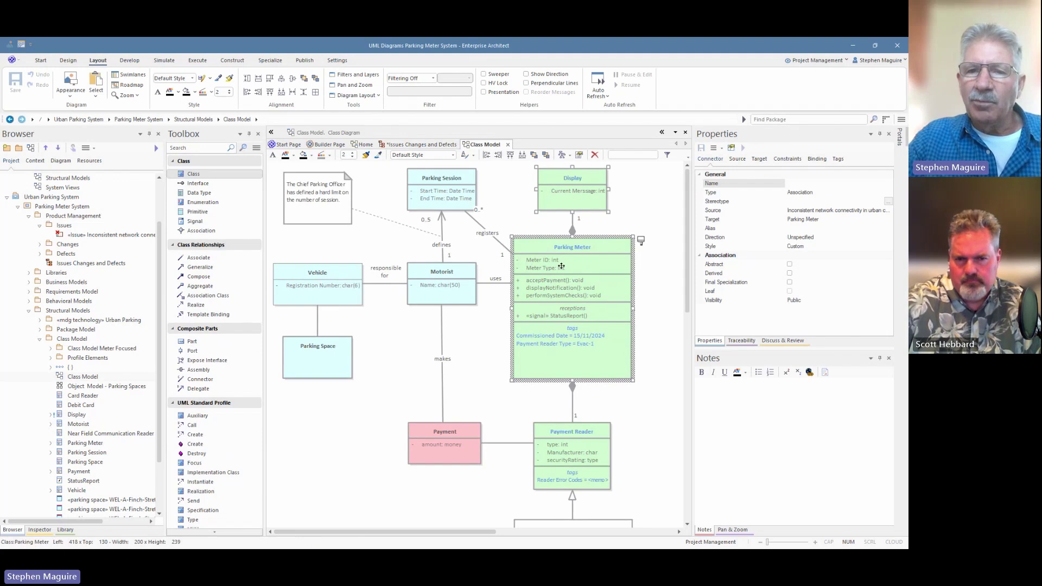
click(440, 145)
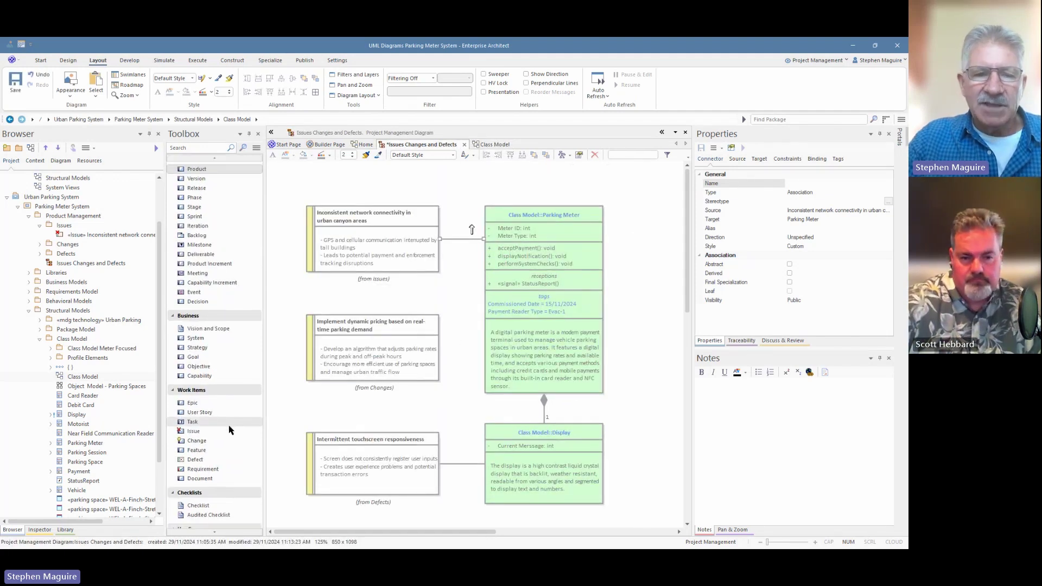
scroll(228, 432, down, 8)
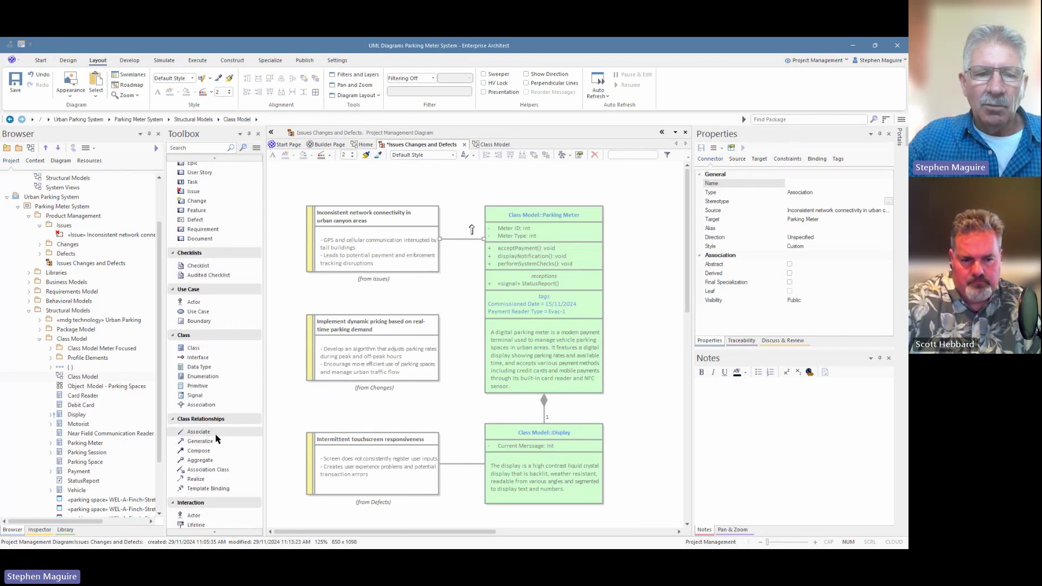
click(215, 434)
drag(406, 350, 472, 348)
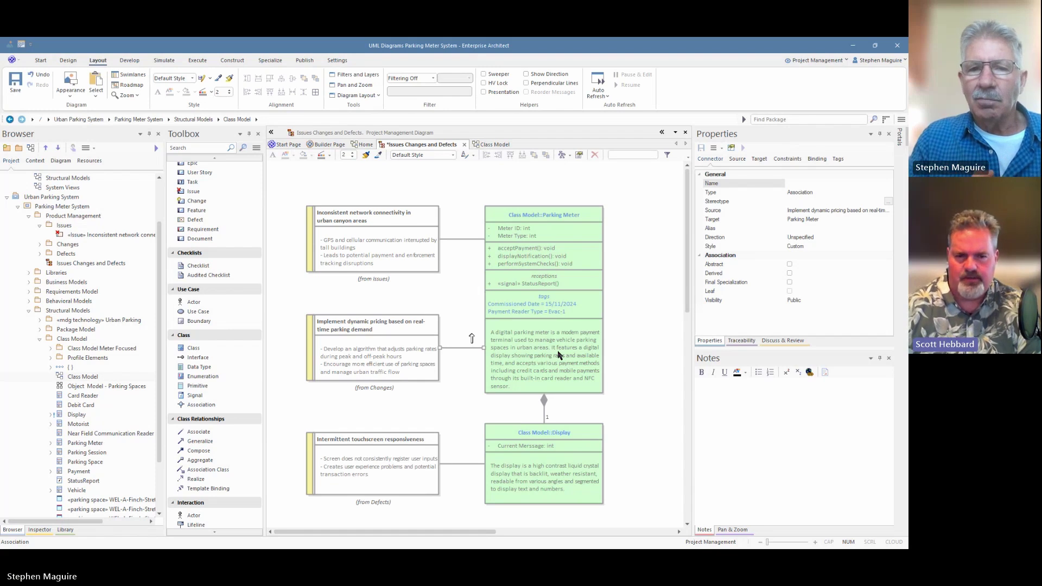
key(ctrl+s)
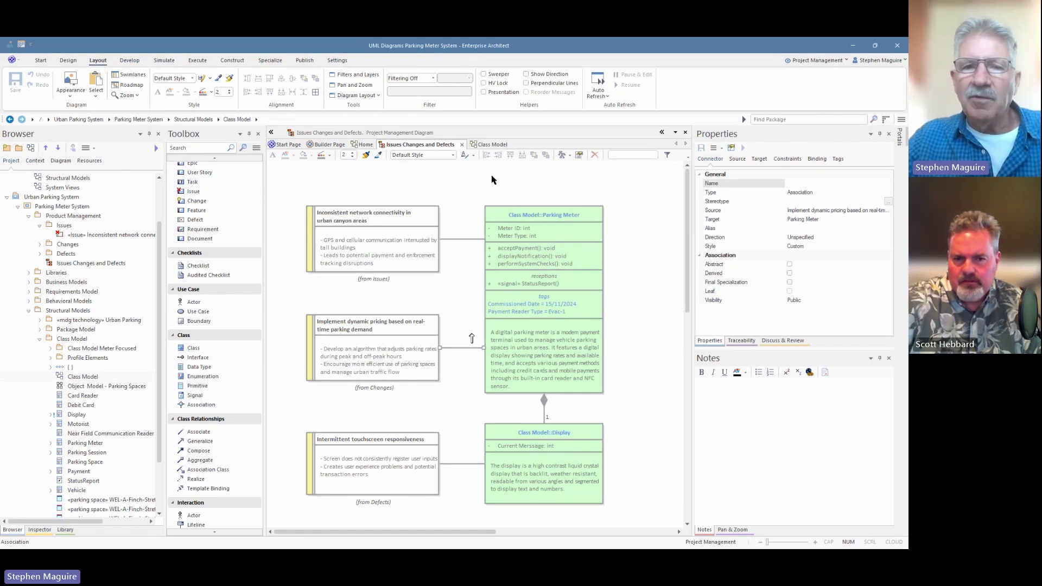
- Close the Issues Changes and Defects diagram, expand the Changes and Defects packages, and examine the Parking Meter class's traceability
click(461, 146)
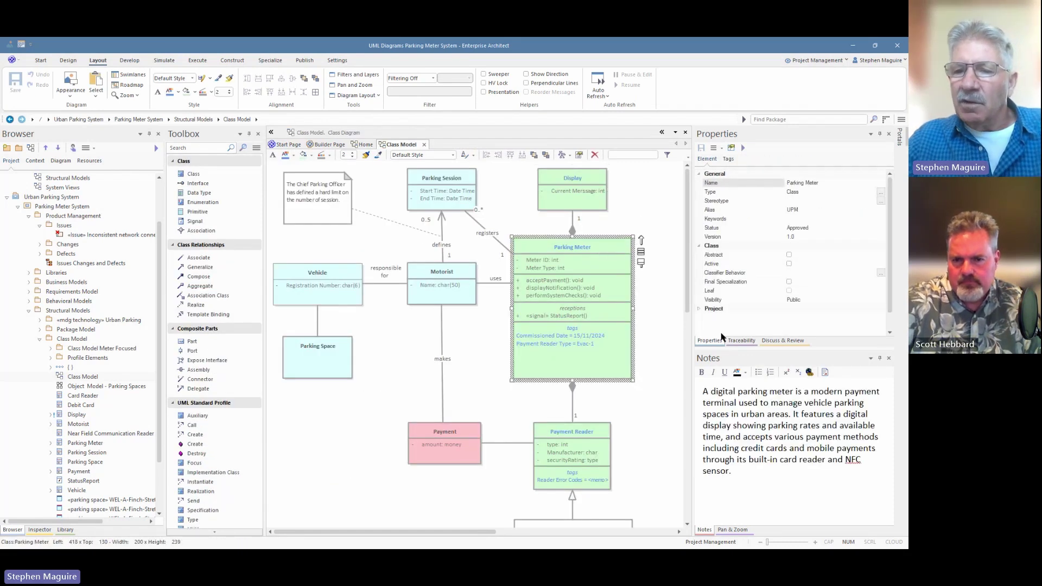
click(740, 340)
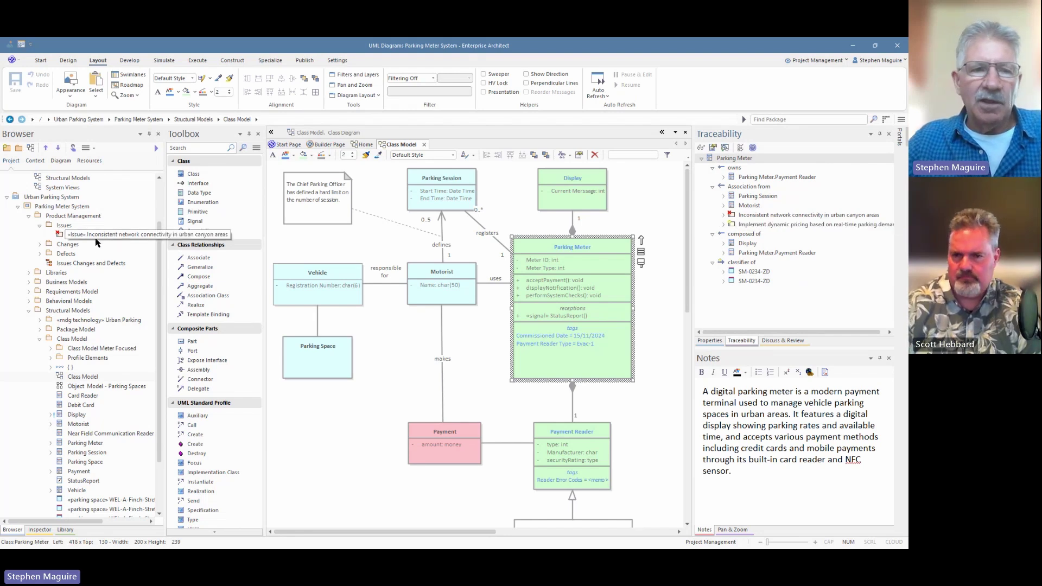
click(40, 244)
click(41, 263)
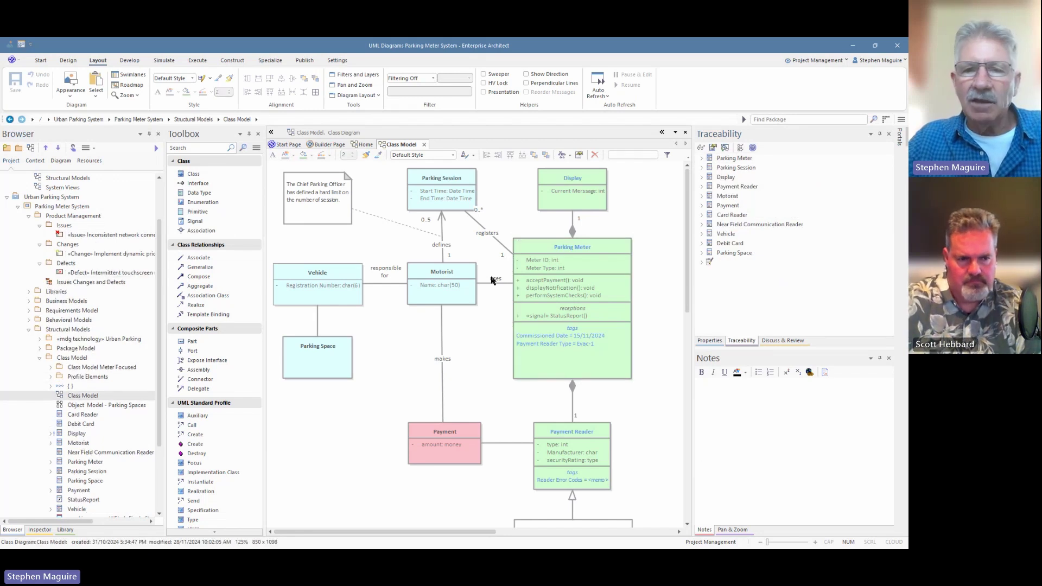
click(546, 268)
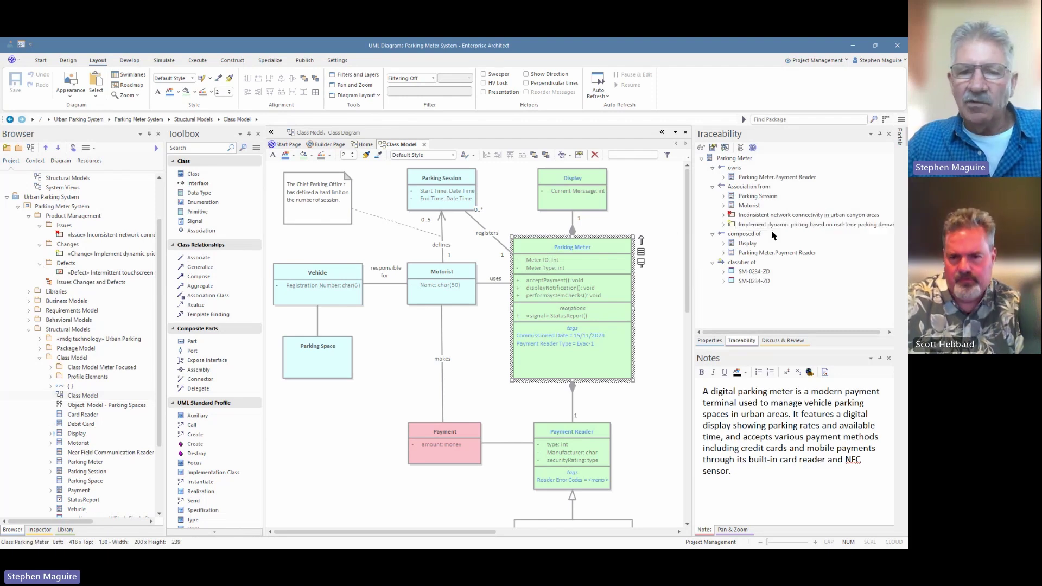
- Examine the Display class's traceability, find all diagrams that use it and open the Issues Changes and Defects diagram
click(574, 208)
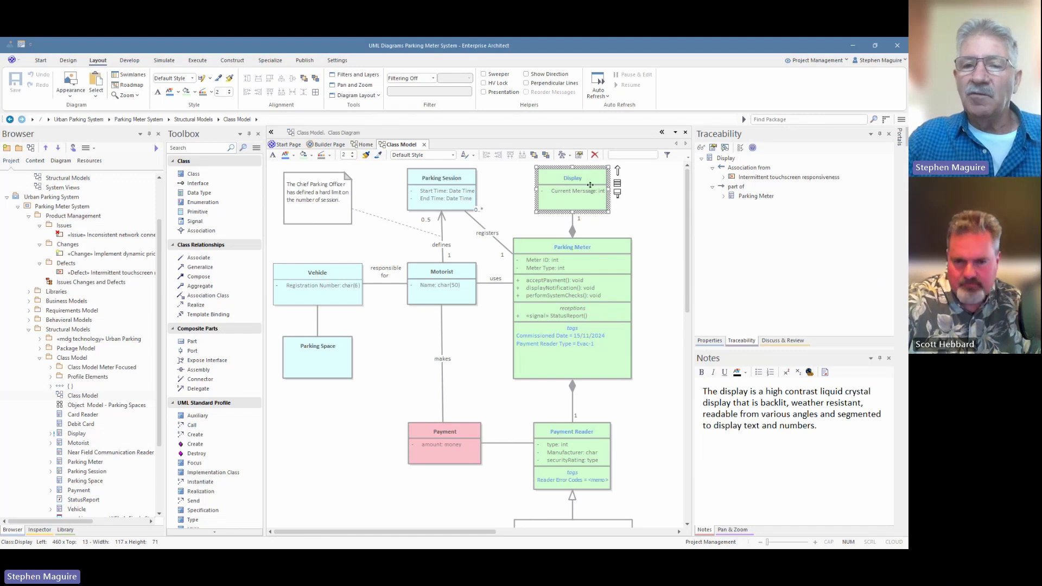
click(630, 234)
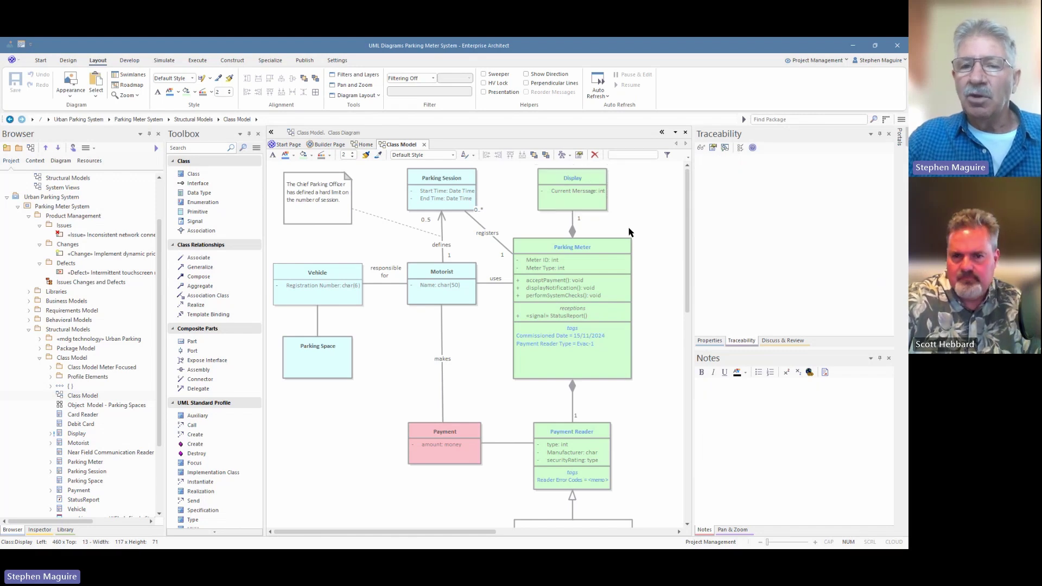
click(578, 208)
right_click(576, 206)
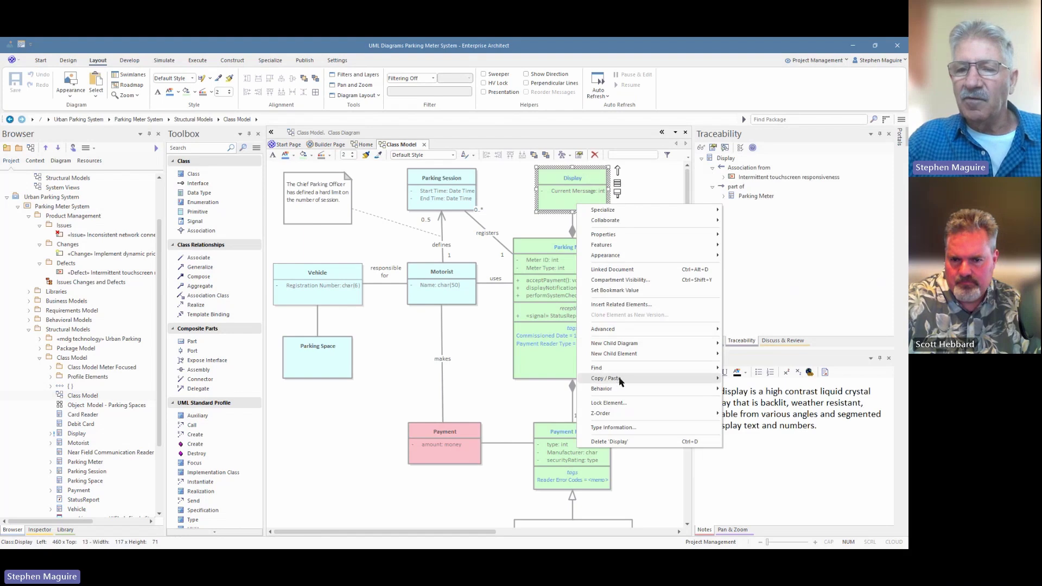
mouse_move(616, 371)
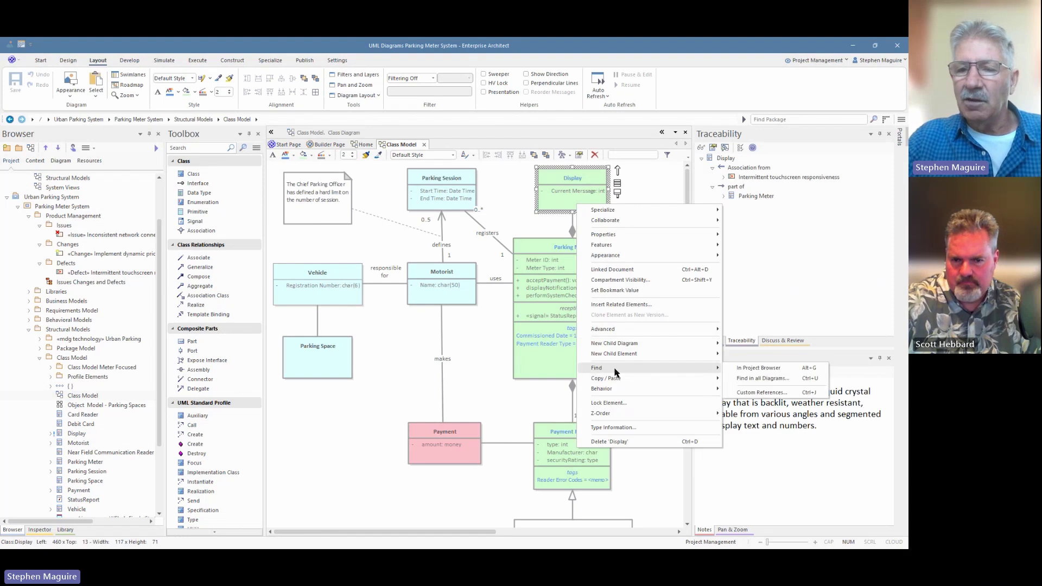
click(749, 378)
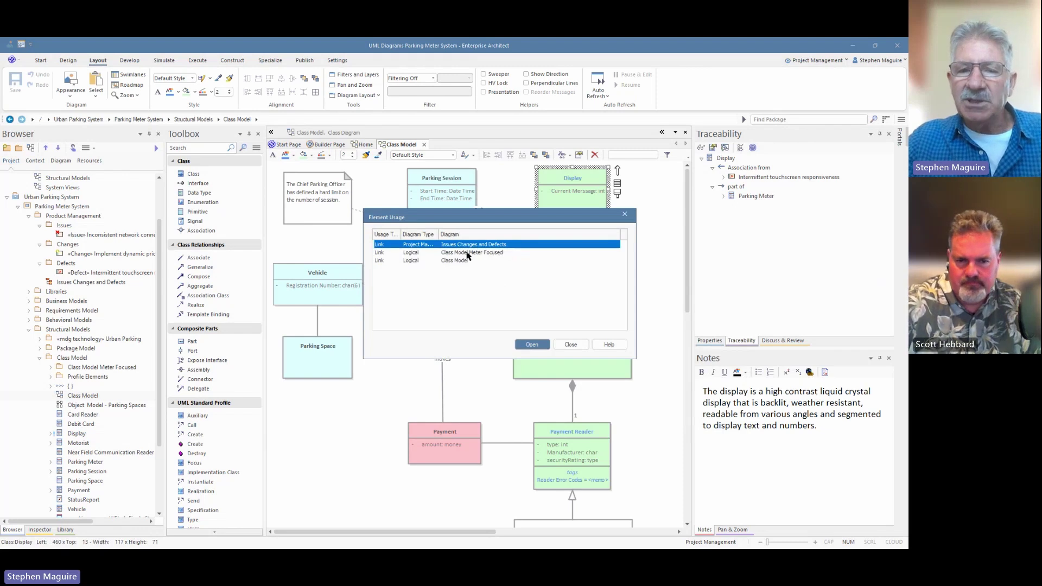
click(528, 346)
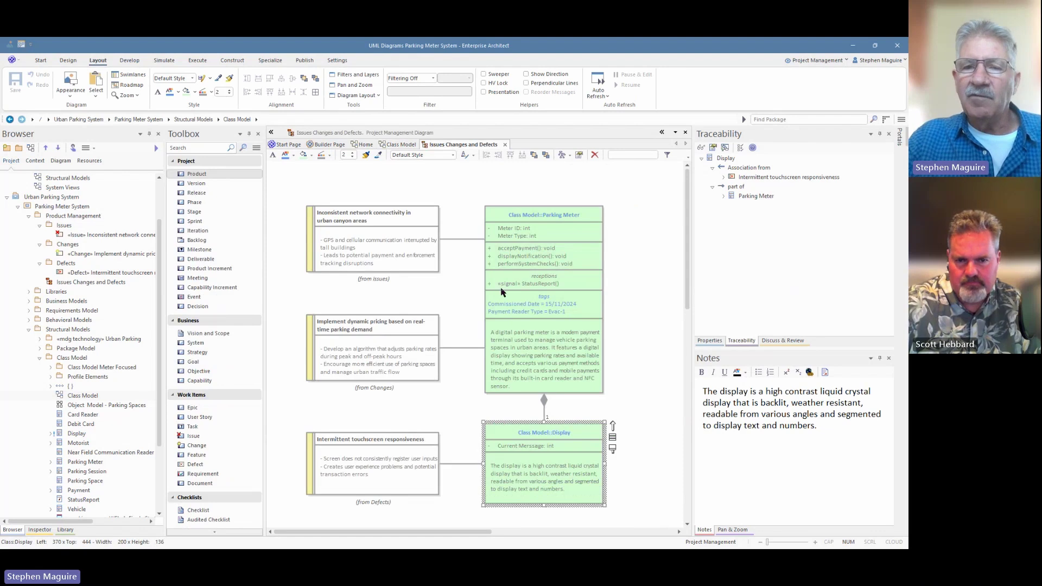
- Inspect the Parking Meter class's project items and open its Solar Power Backup decision in an enlarged list
click(512, 226)
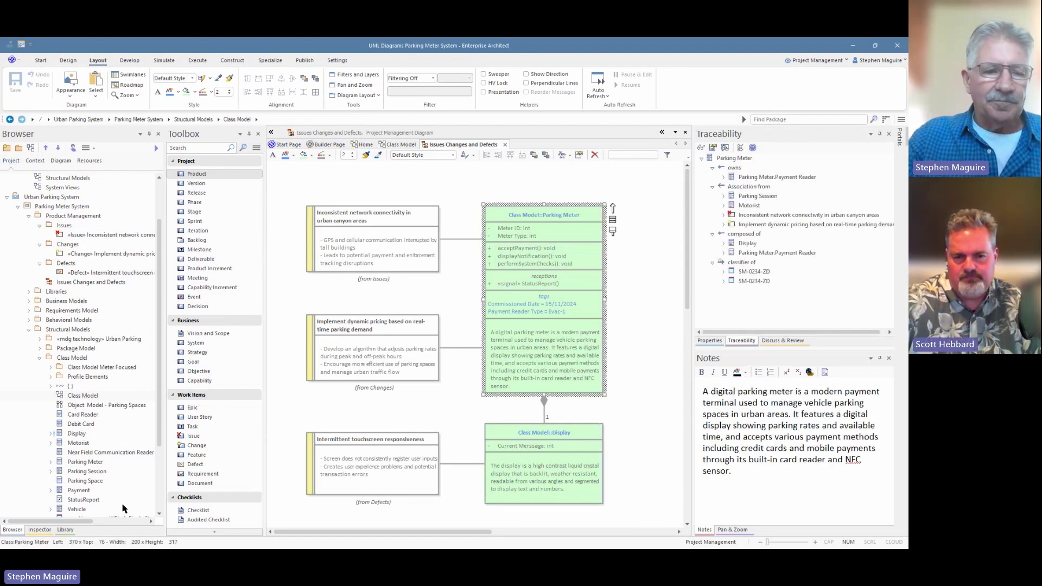
click(46, 530)
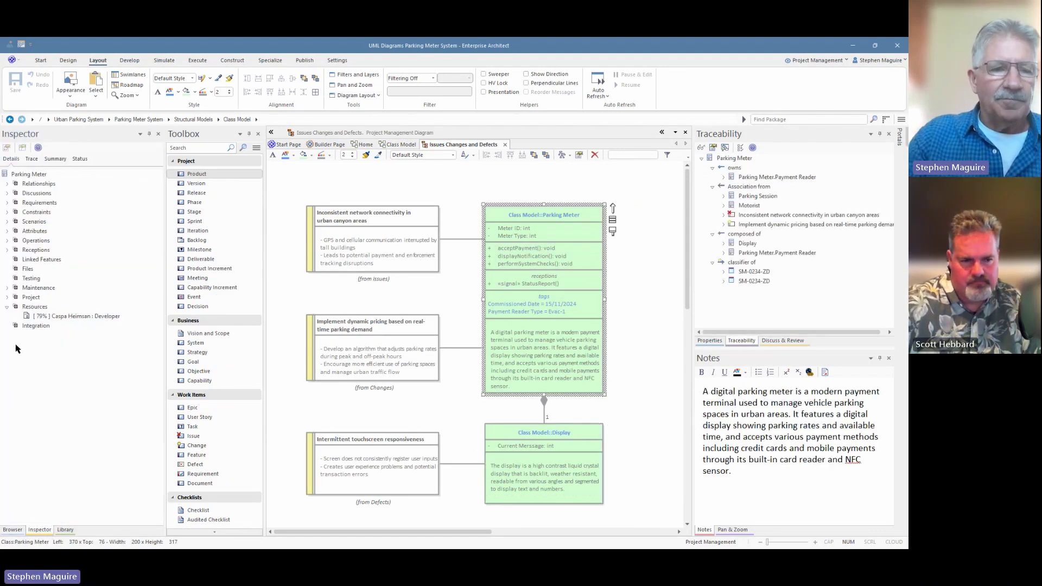
click(7, 298)
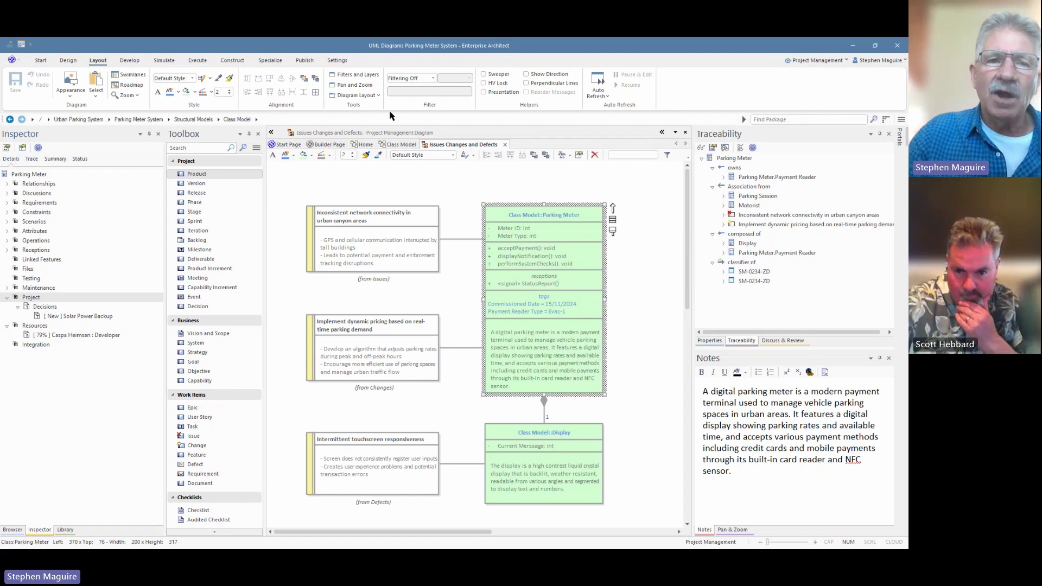
click(241, 63)
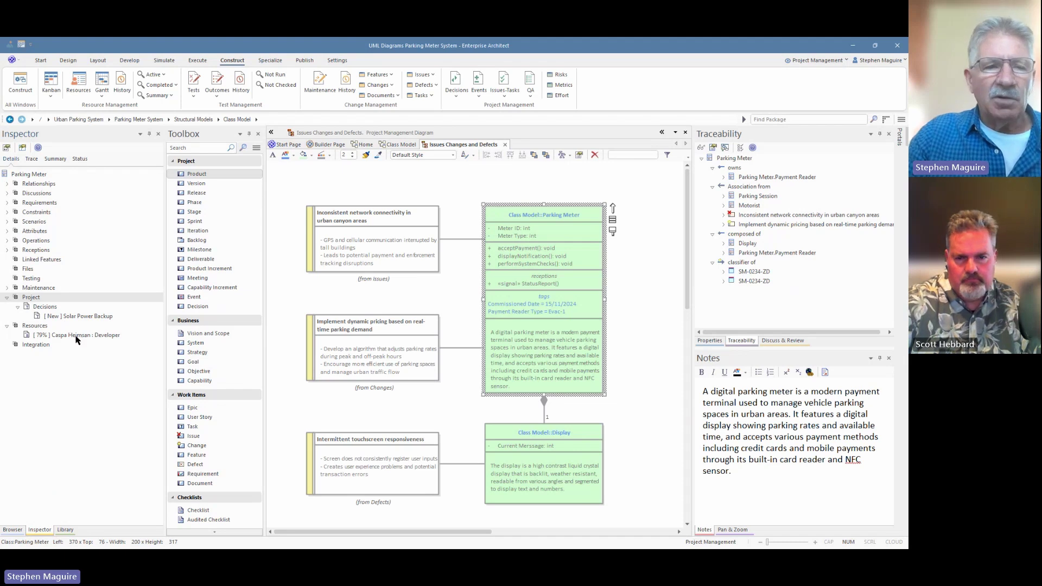
click(71, 317)
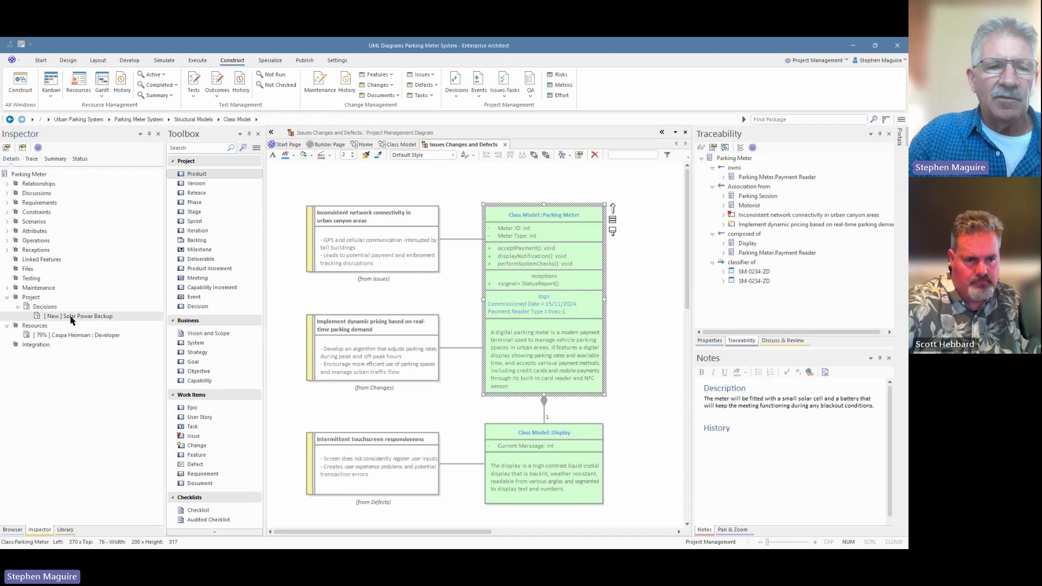
right_click(71, 319)
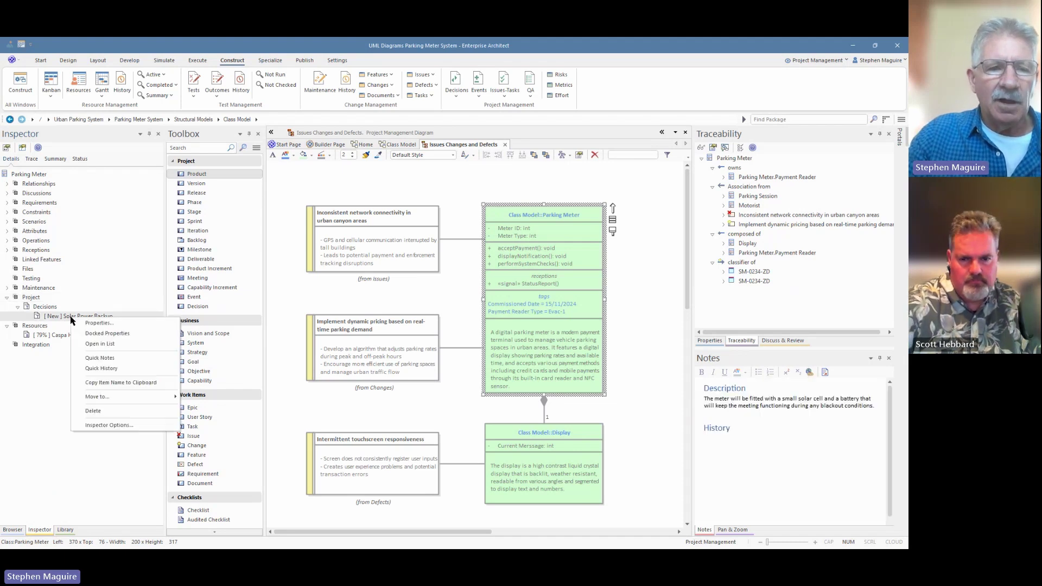
click(100, 344)
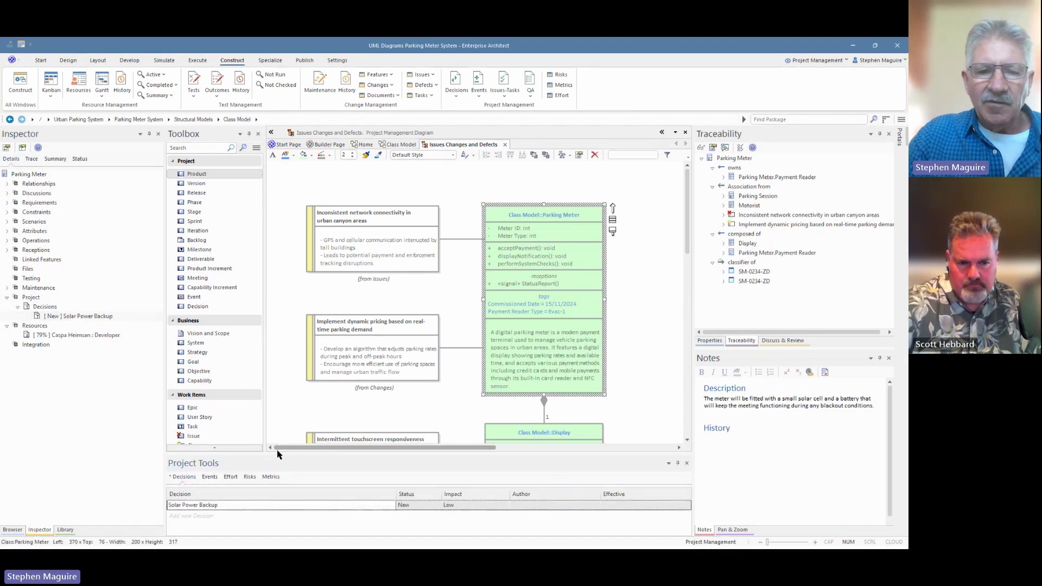
drag(277, 454, 274, 427)
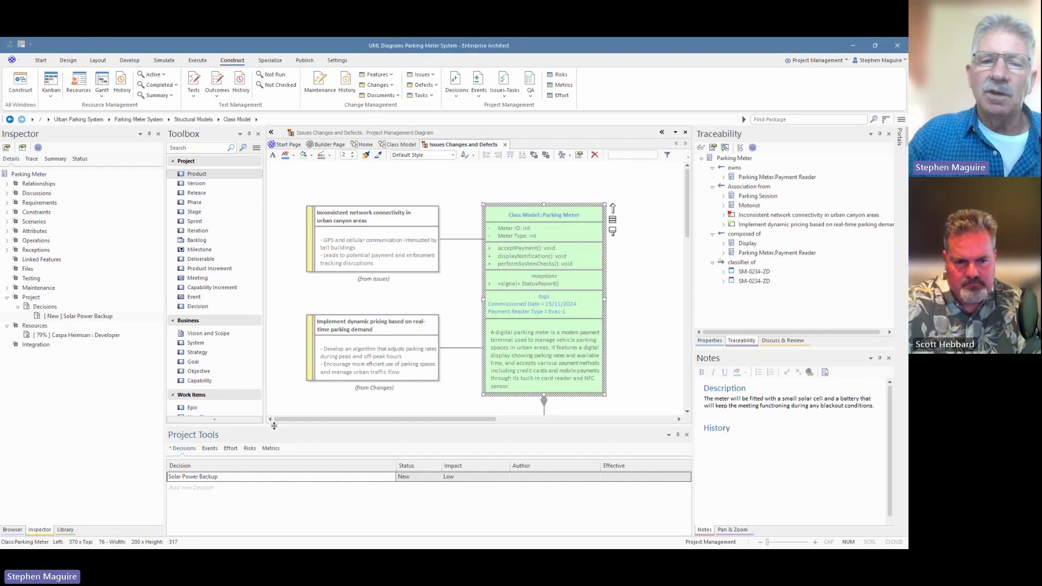
- Review the network connectivity issue's element properties on the diagram and return to the project's package structure
click(340, 220)
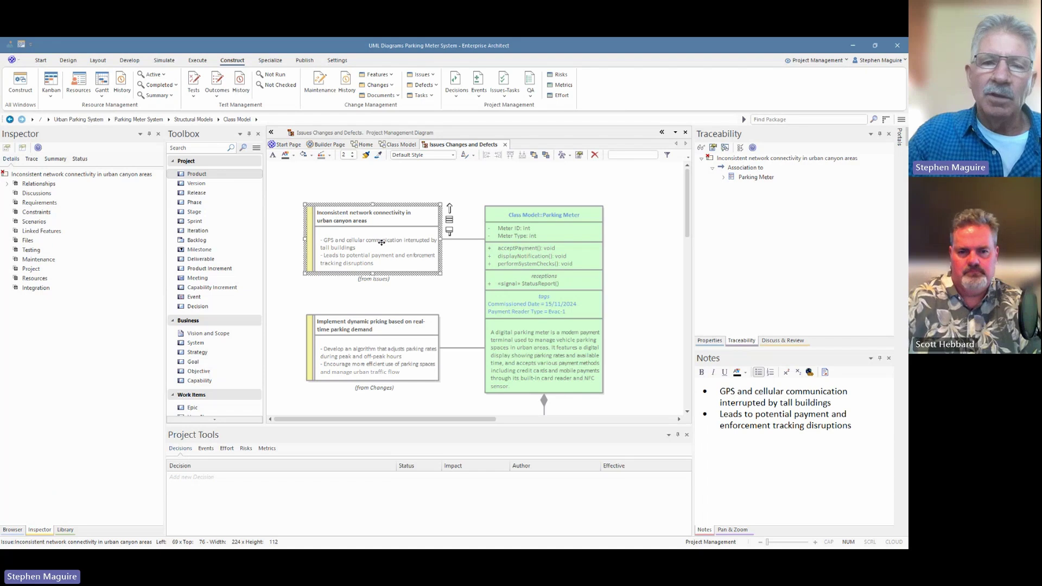
scroll(381, 242, down, 3)
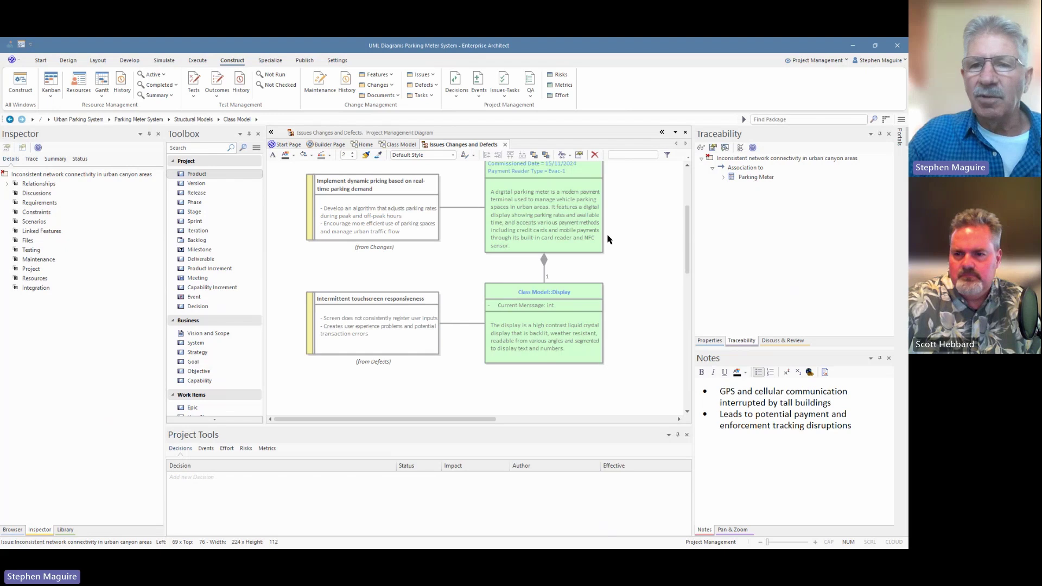
click(710, 340)
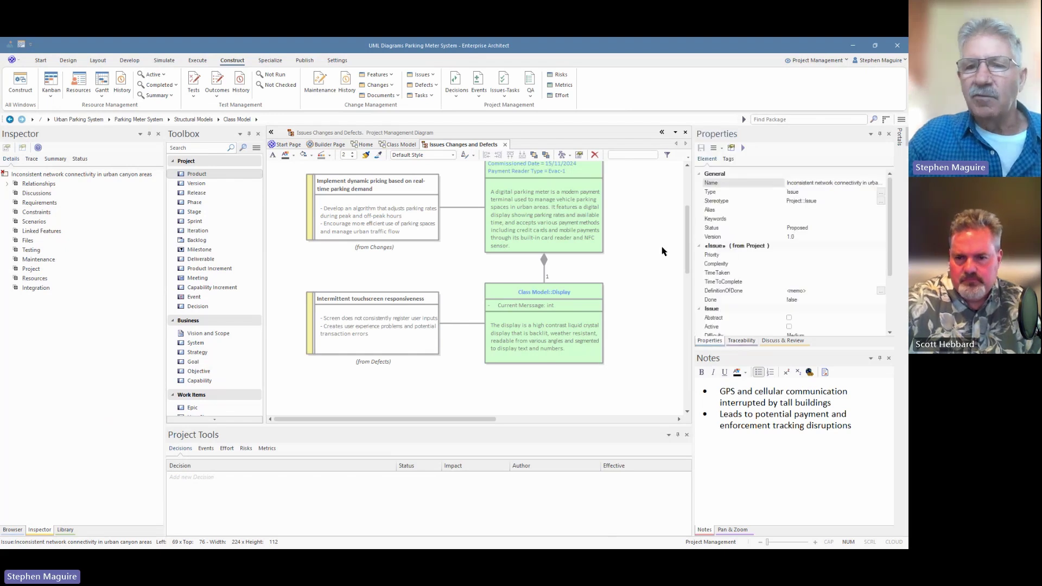
drag(689, 242, 683, 212)
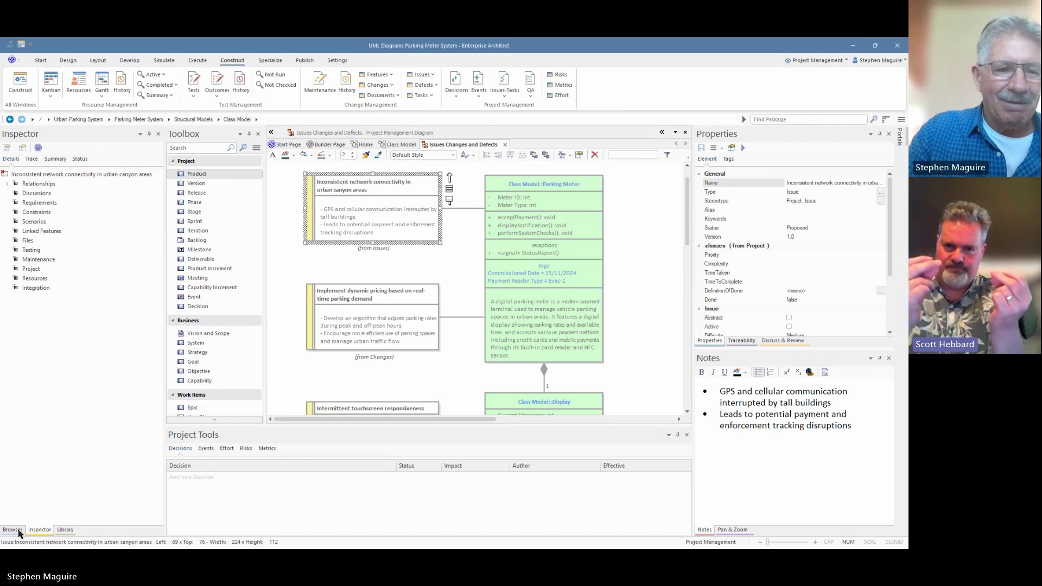
click(12, 530)
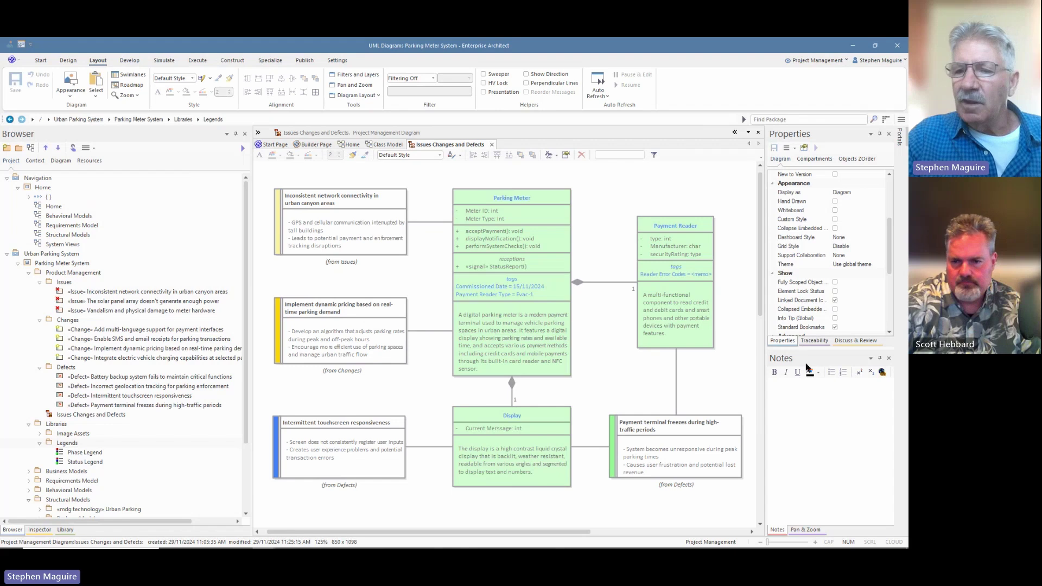
- Make more room for element properties and compare the statuses of both defects, the dynamic pricing change and the network connectivity issue
drag(803, 349, 827, 440)
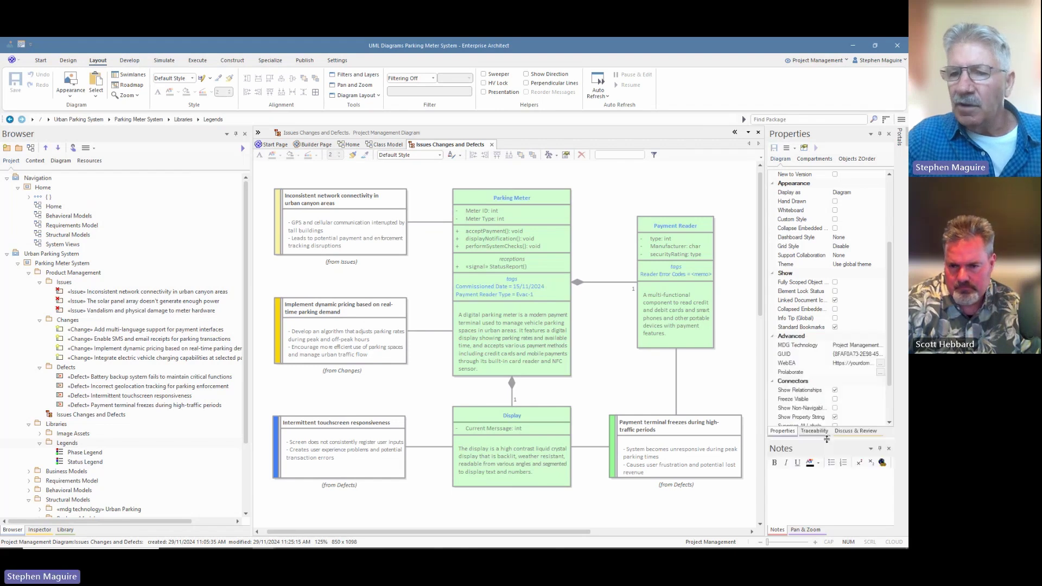
scroll(834, 334, up, 3)
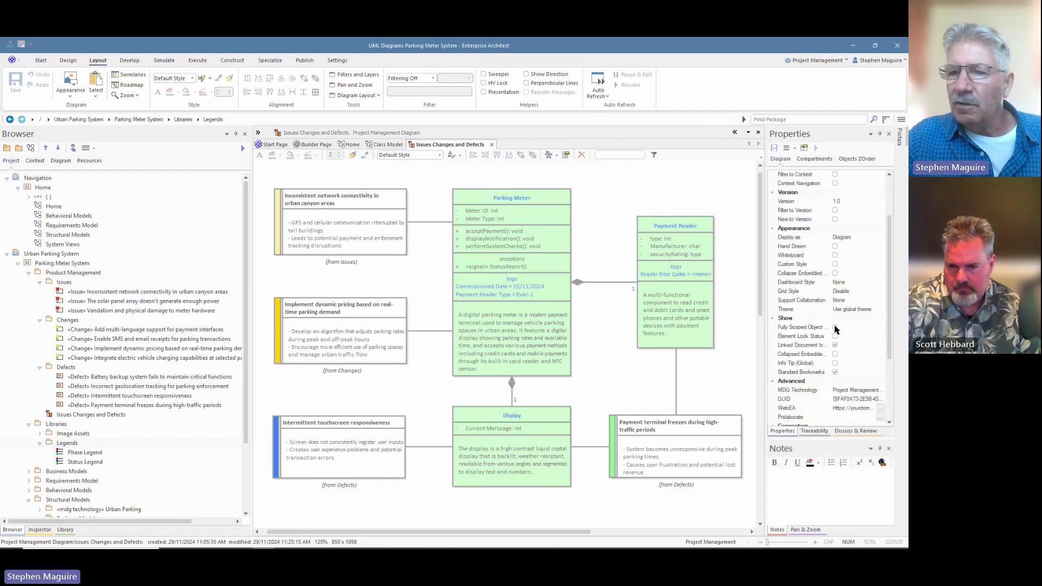
click(679, 428)
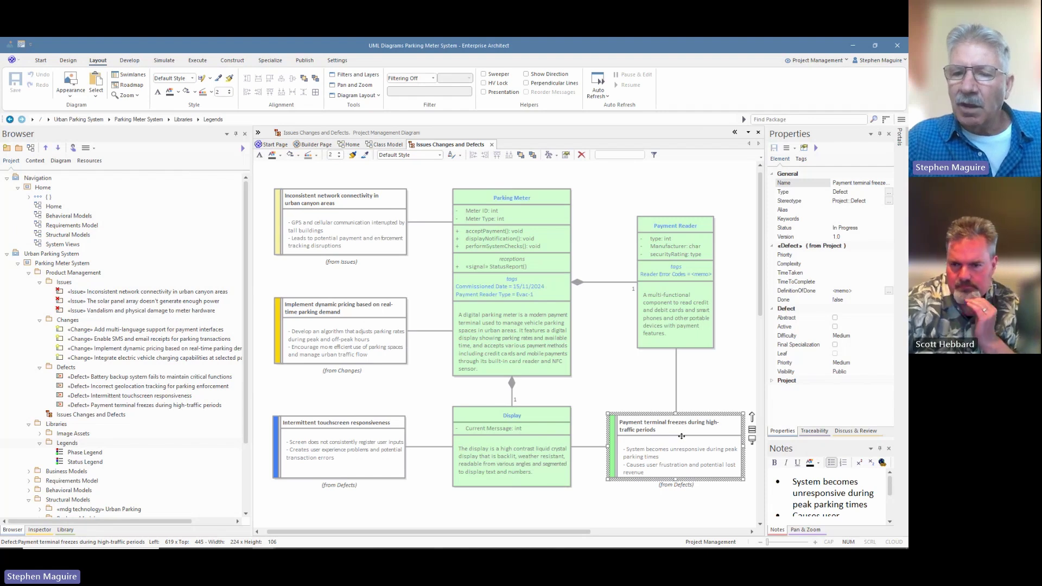
click(378, 444)
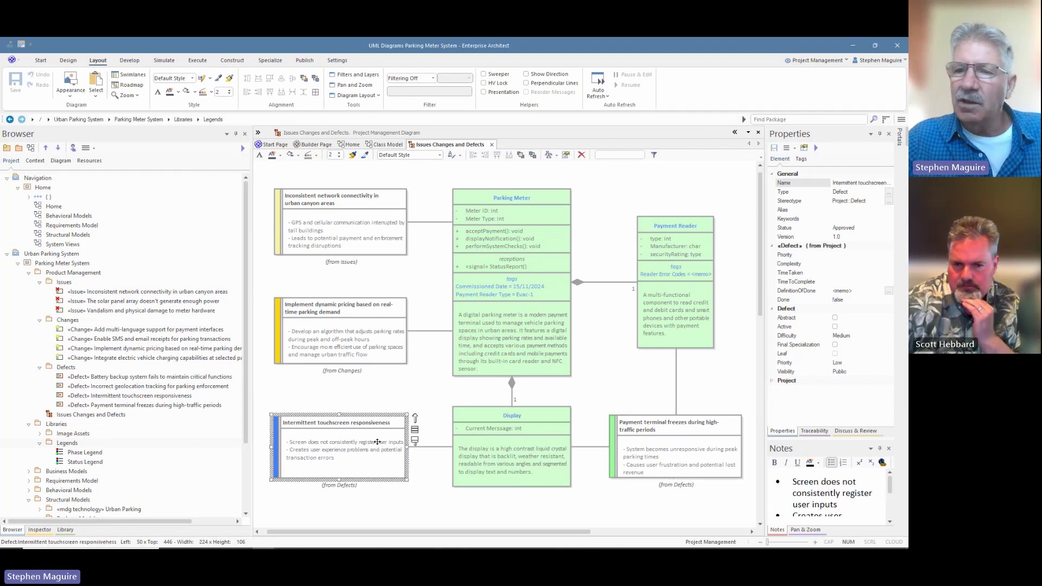
click(376, 350)
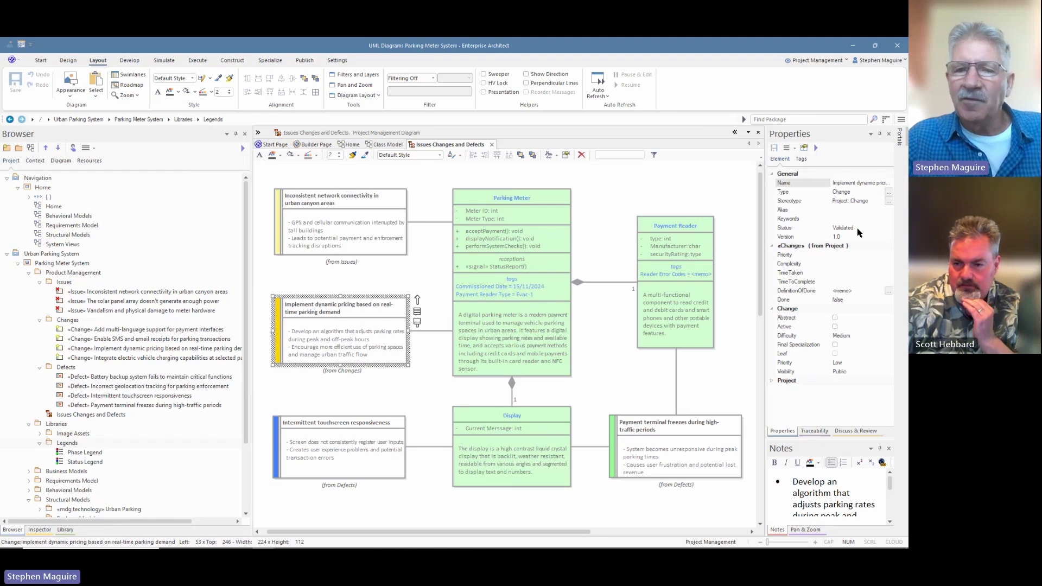
click(362, 239)
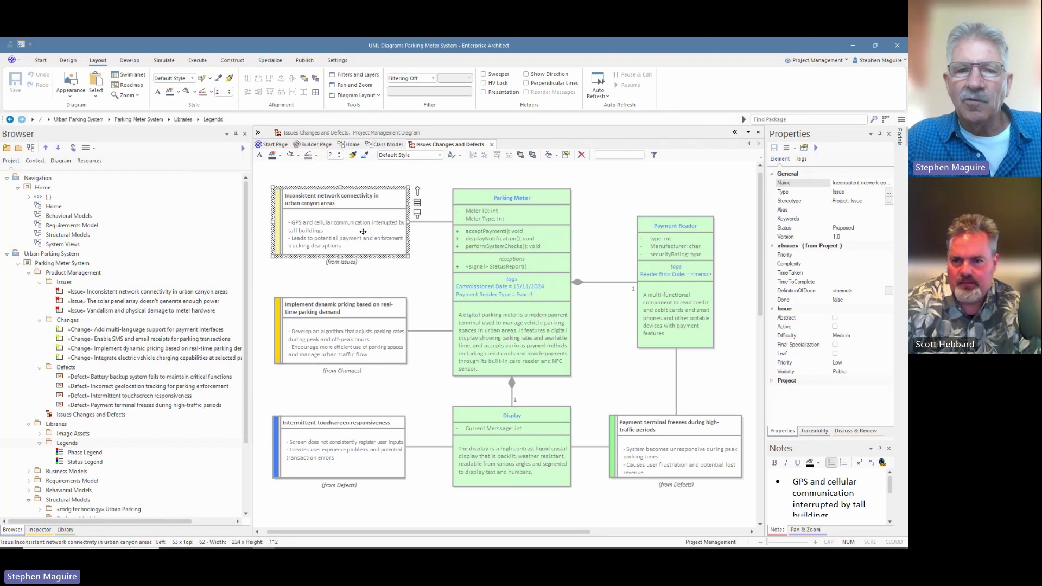
click(360, 320)
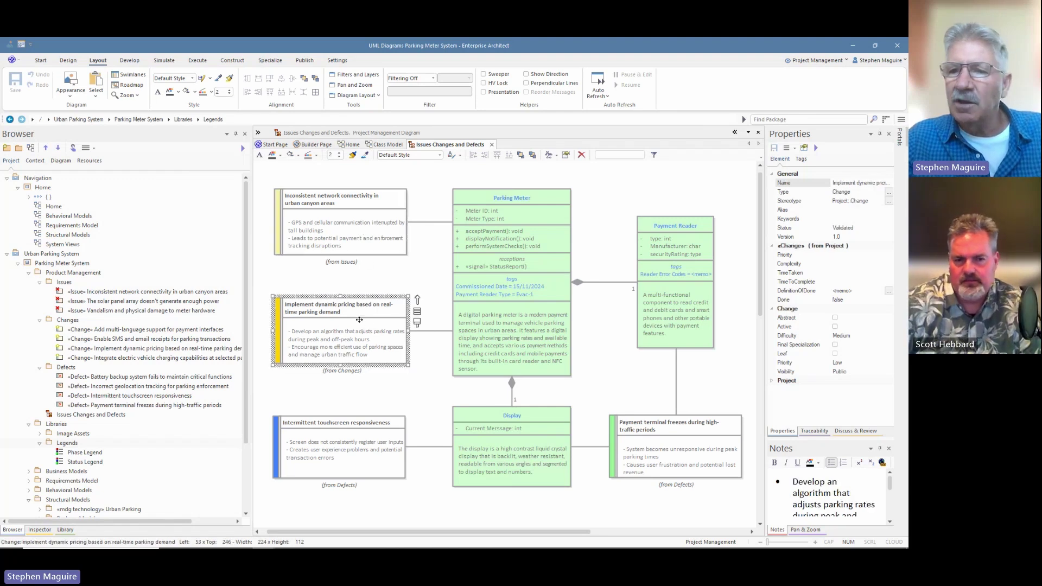
- Set the status of the inconsistent network connectivity issue to Validated
click(354, 238)
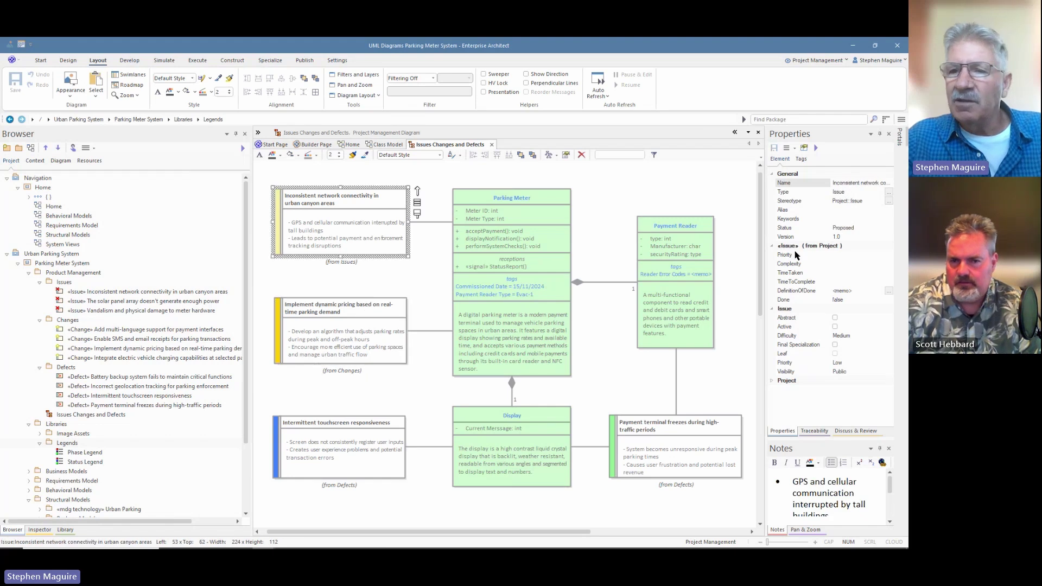
click(858, 228)
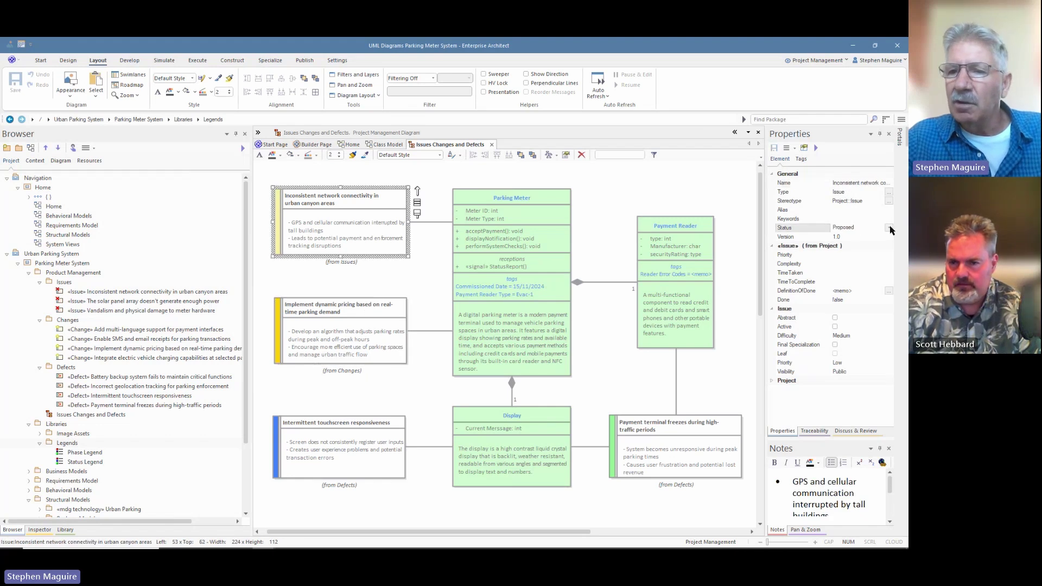
click(889, 228)
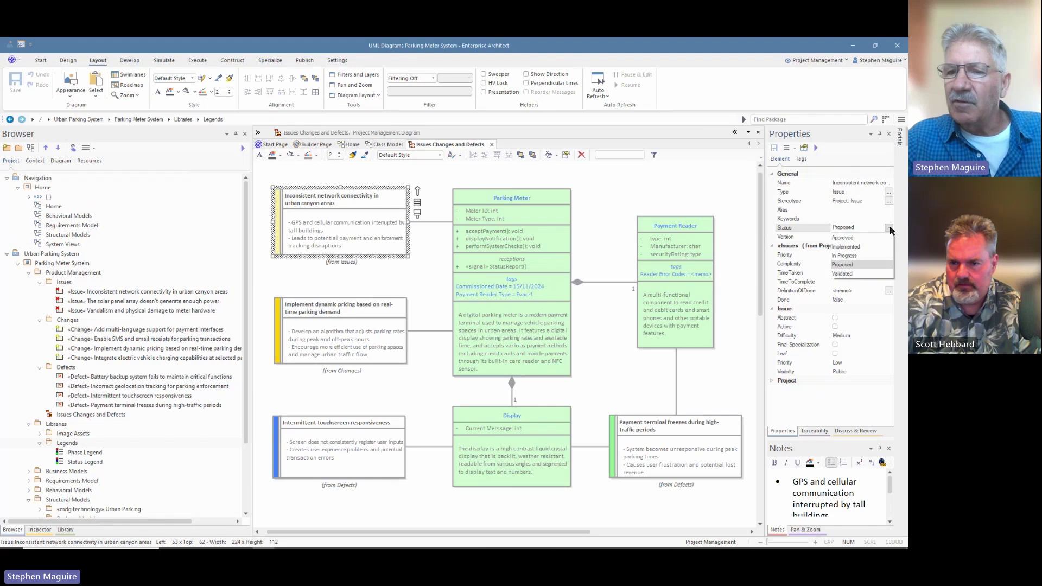
click(852, 274)
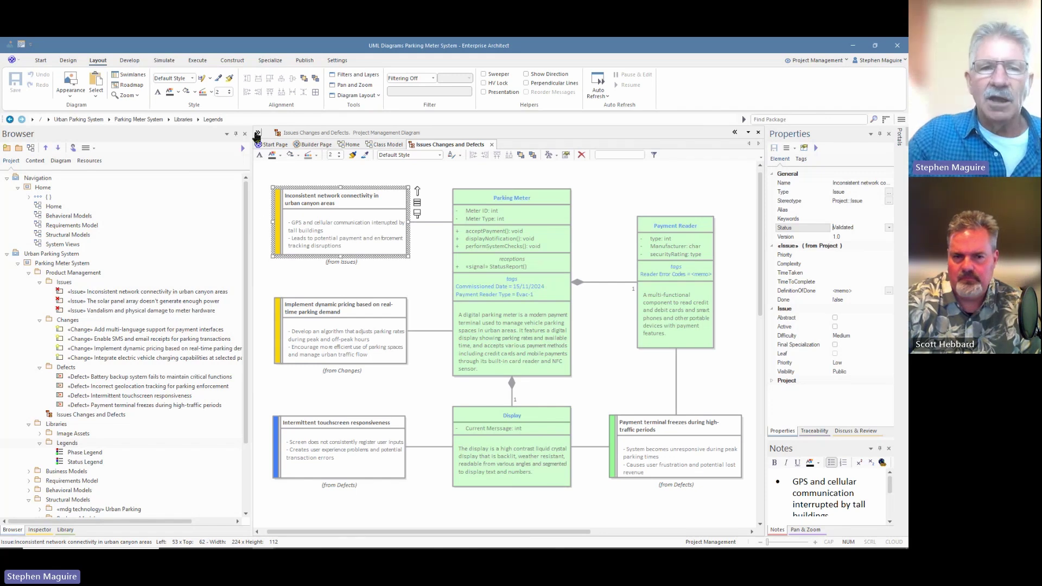
- Show the diagram toolbox, load the Project Management element set and display its Project elements
click(257, 133)
click(343, 148)
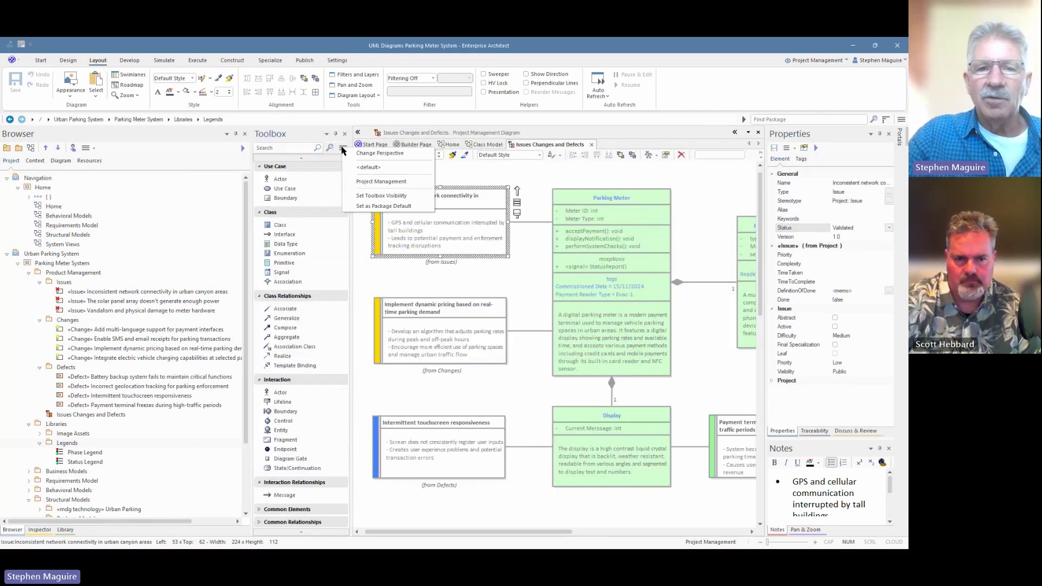
click(344, 167)
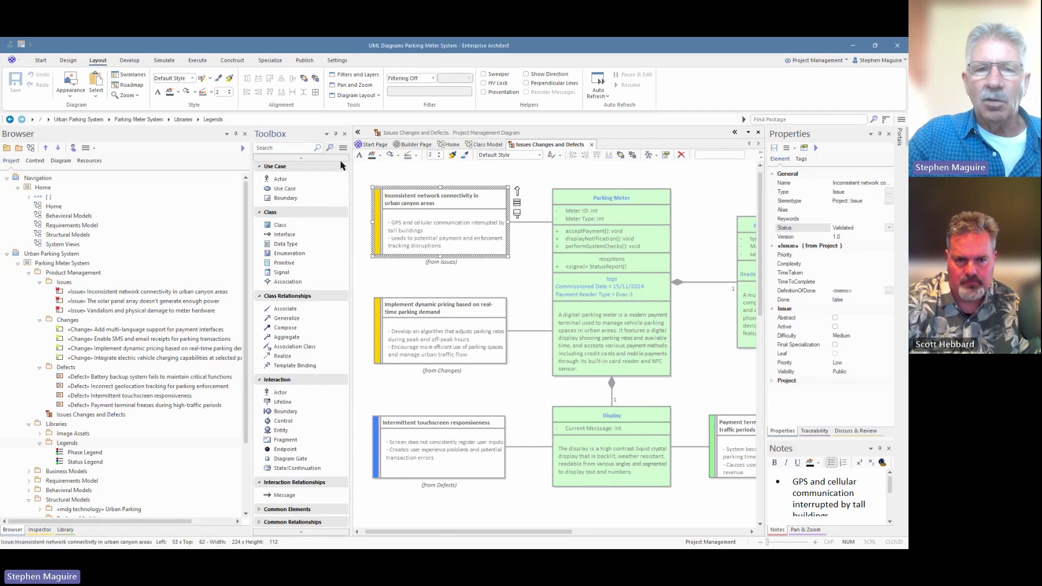
click(343, 149)
click(369, 183)
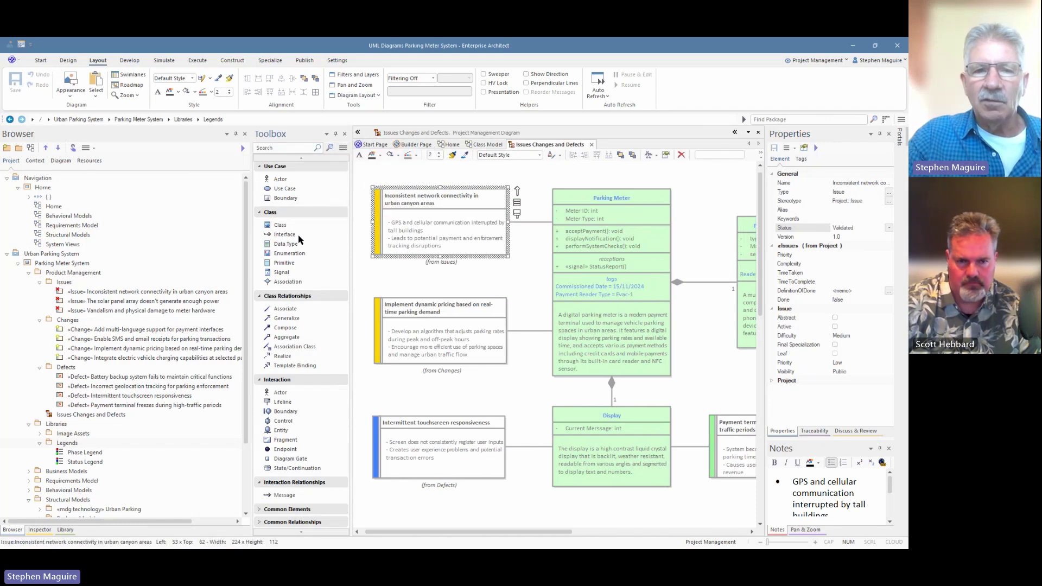
scroll(300, 240, up, 10)
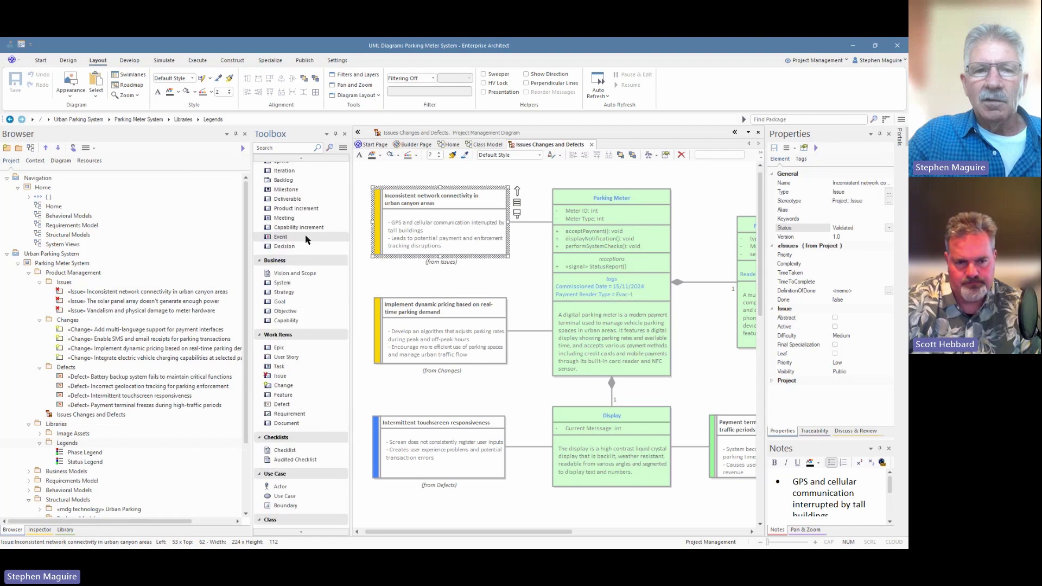
scroll(306, 239, up, 3)
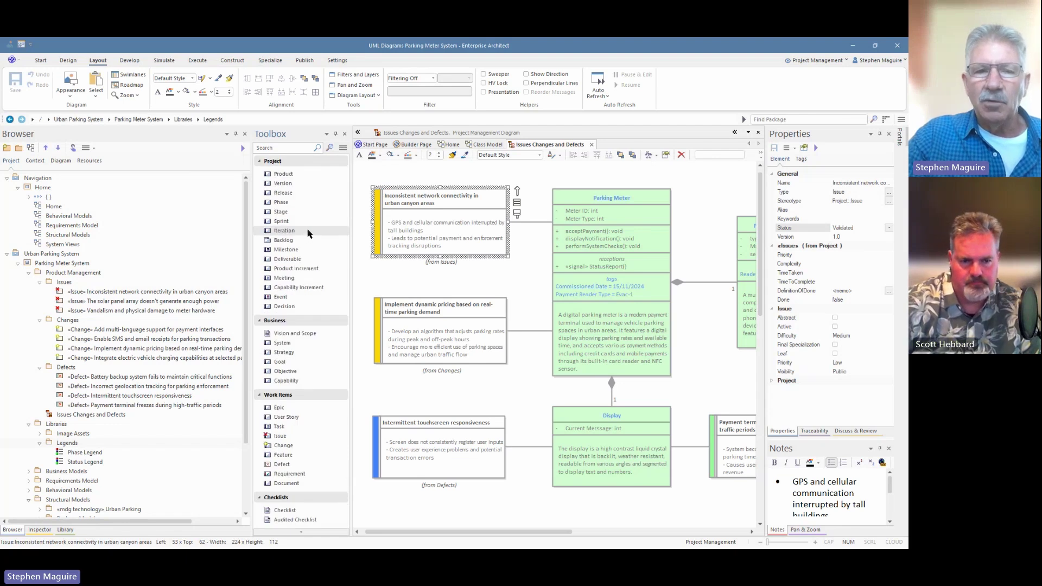